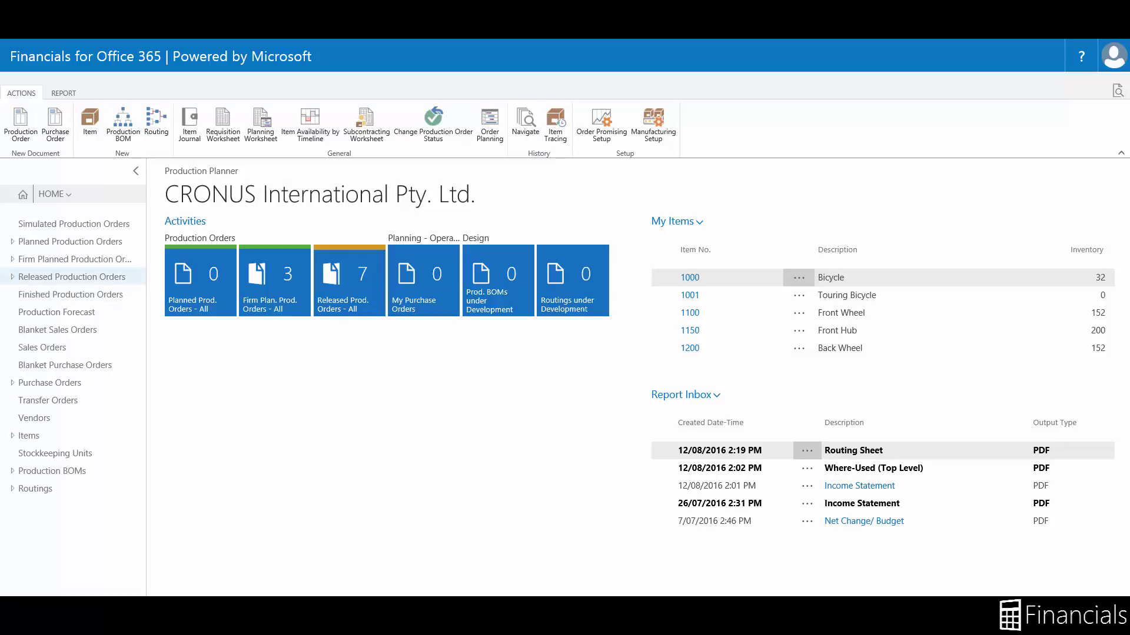
- Open Released Production Orders and select production order 101005
{"action": "left_click", "coordinate": [72, 277]}
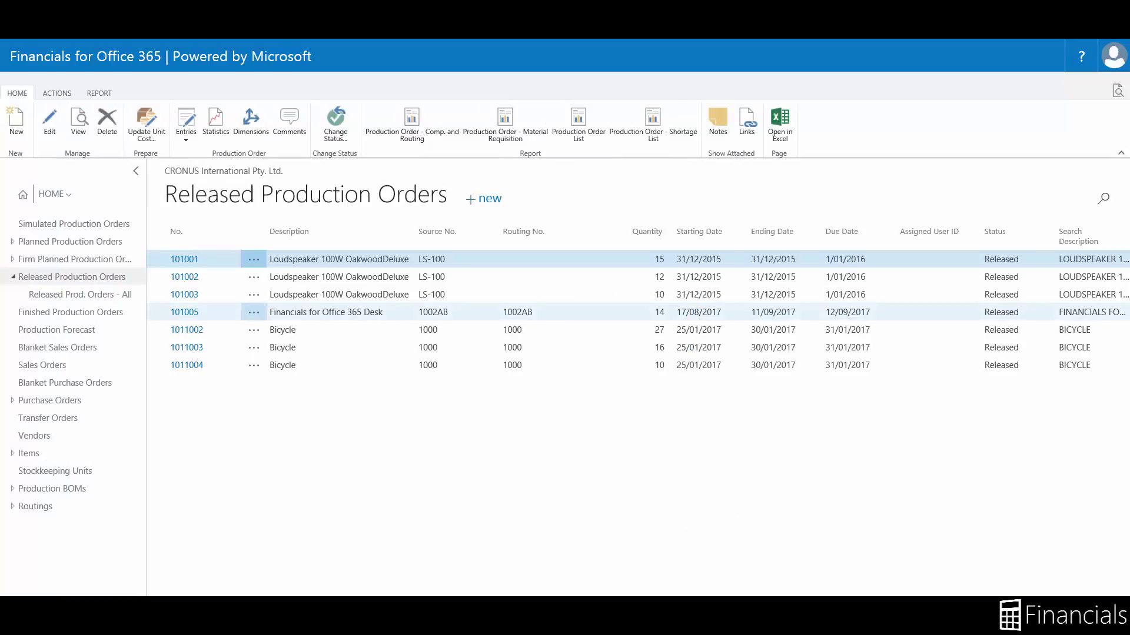
{"action": "left_click", "coordinate": [185, 312]}
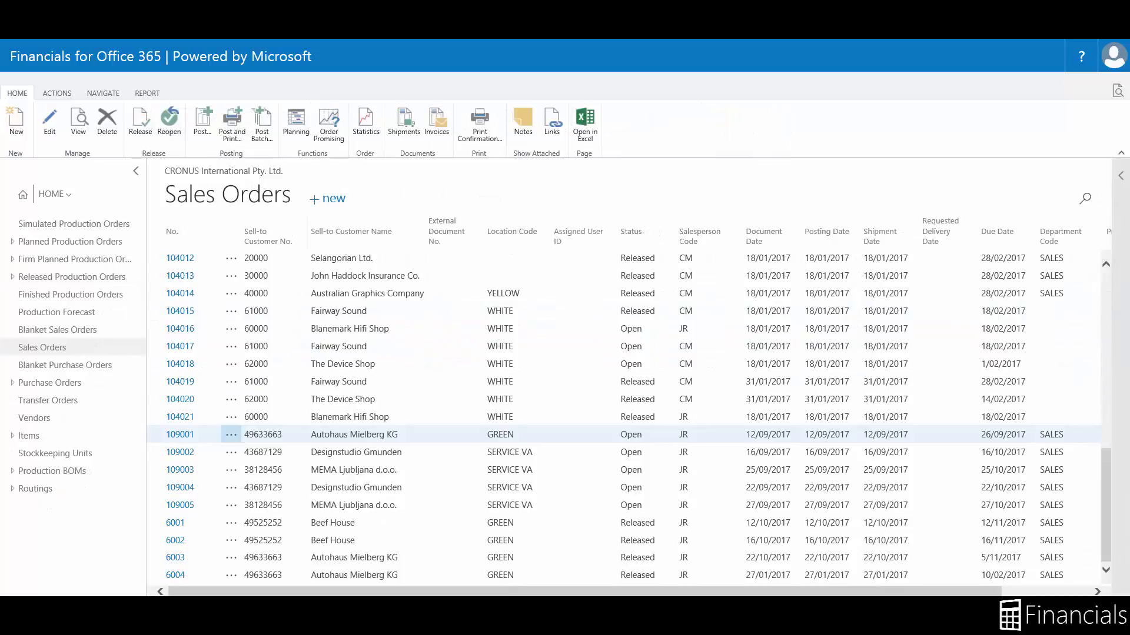
- From sales order 109001's planning, create Planned production order 101008 for the desk
{"action": "left_click", "coordinate": [177, 435]}
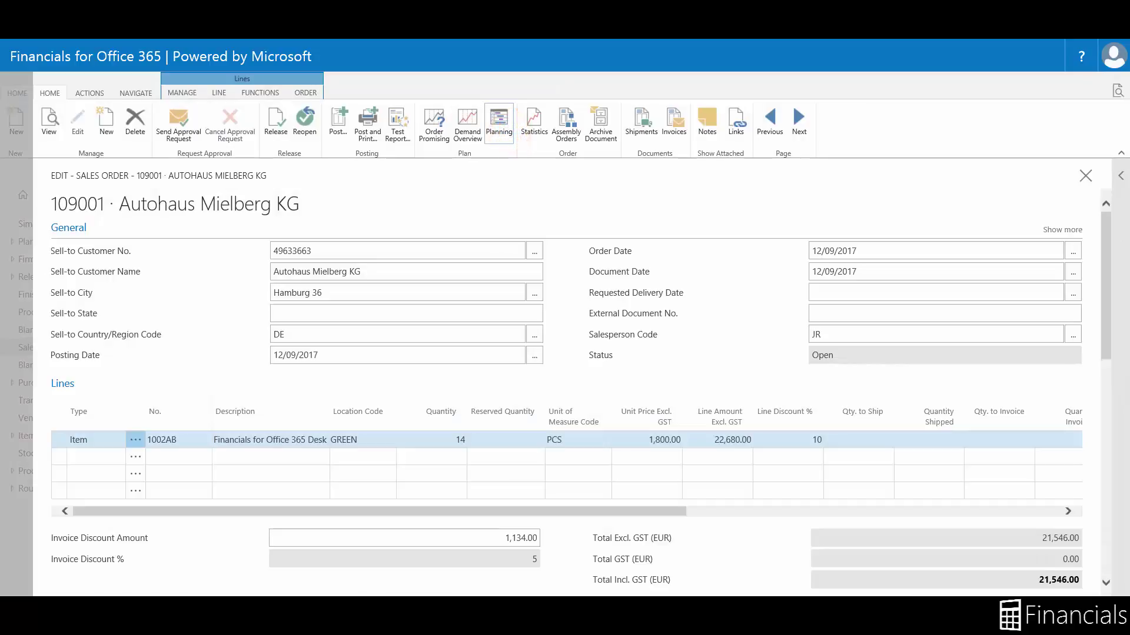
{"action": "left_click", "coordinate": [499, 125]}
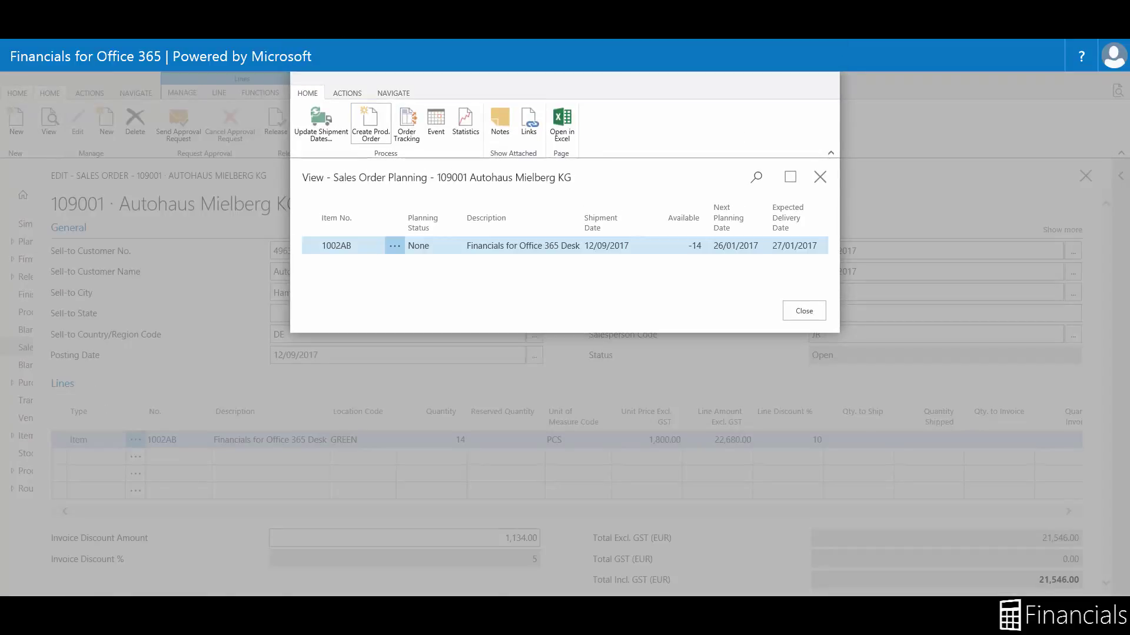
{"action": "left_click", "coordinate": [370, 123]}
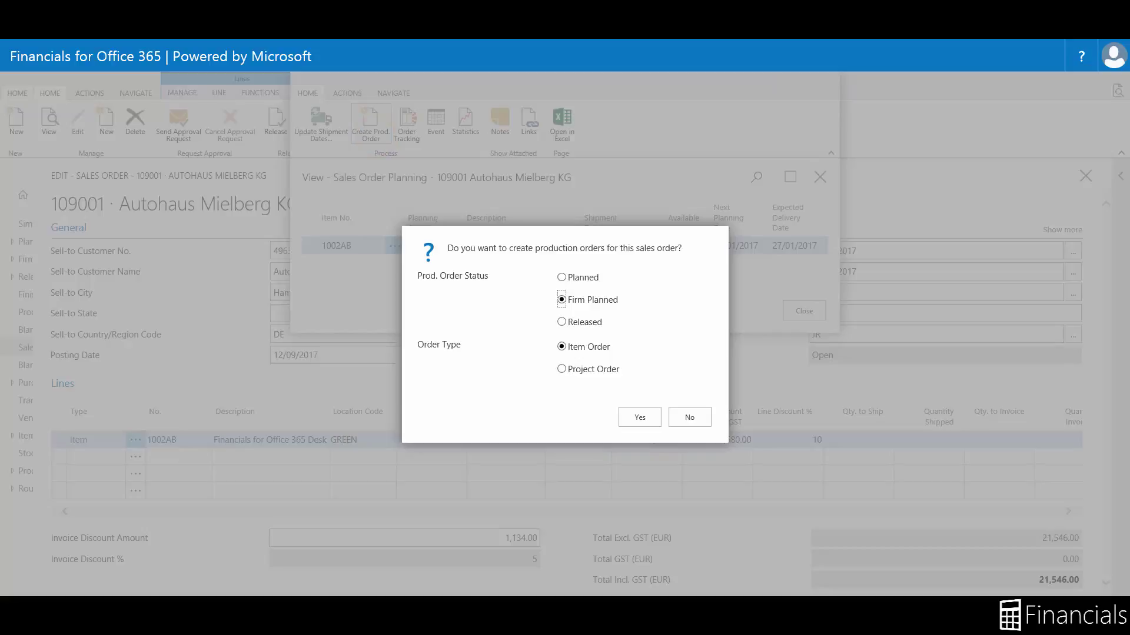
{"action": "left_click", "coordinate": [561, 277]}
{"action": "left_click", "coordinate": [648, 417]}
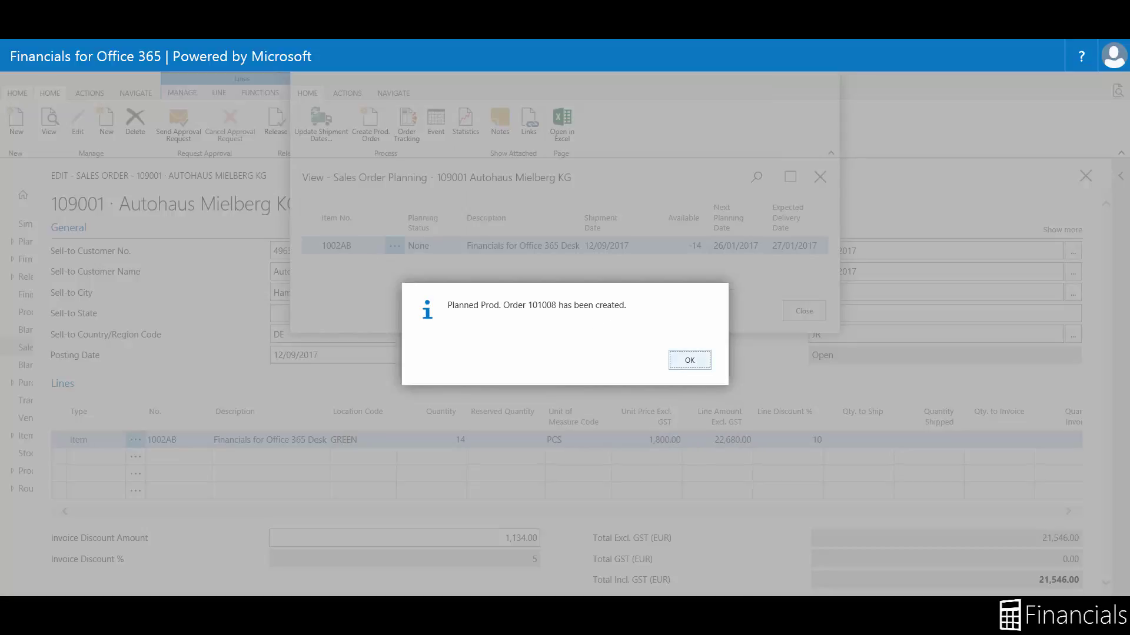
{"action": "left_click", "coordinate": [689, 360]}
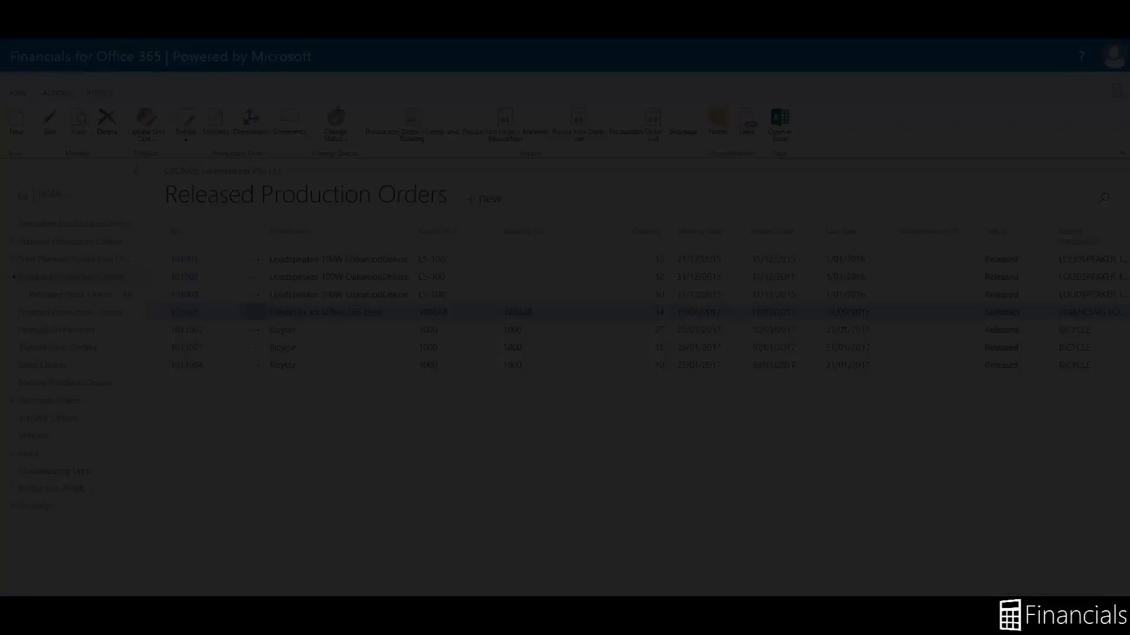
- Open the Edit card of released production order 101005 (14 PCS of 1002AB, location BLUE)
{"action": "key", "text": "Return"}
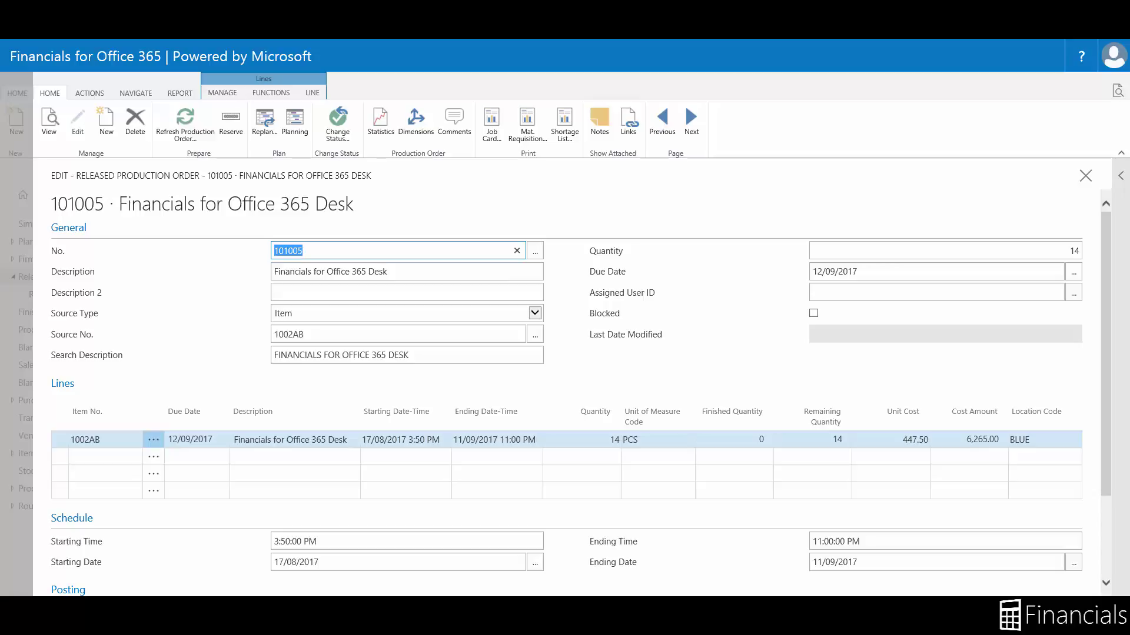
- Export order 101005's Shortage List as a PDF document and open the downloaded file
{"action": "left_click", "coordinate": [491, 125]}
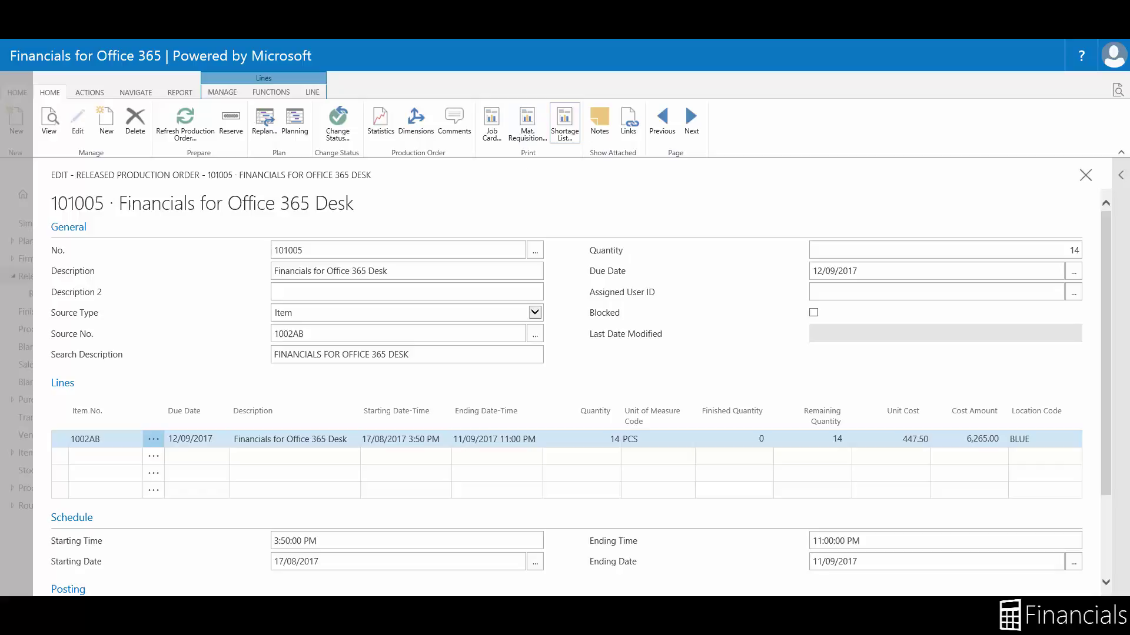
{"action": "left_click", "coordinate": [564, 120]}
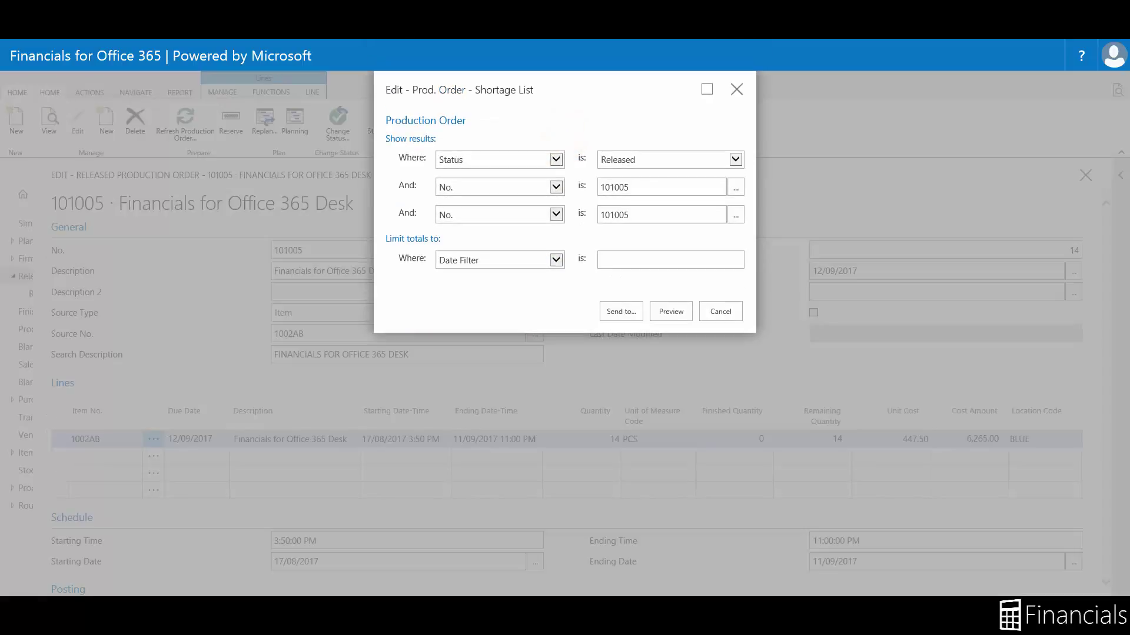
{"action": "left_click", "coordinate": [621, 311]}
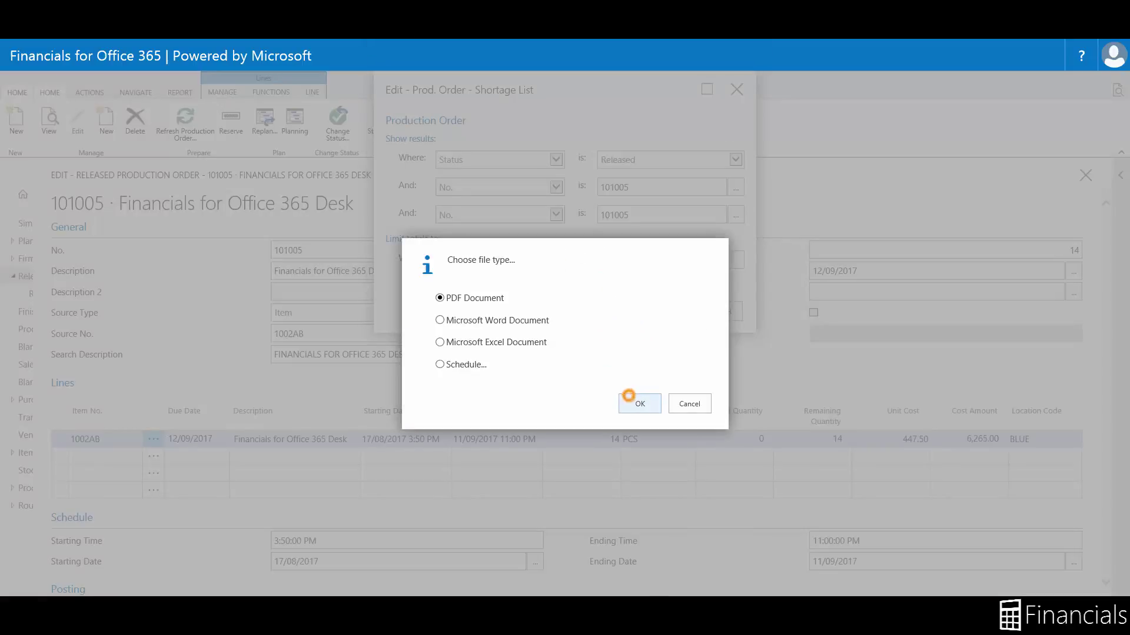
{"action": "left_click", "coordinate": [628, 395]}
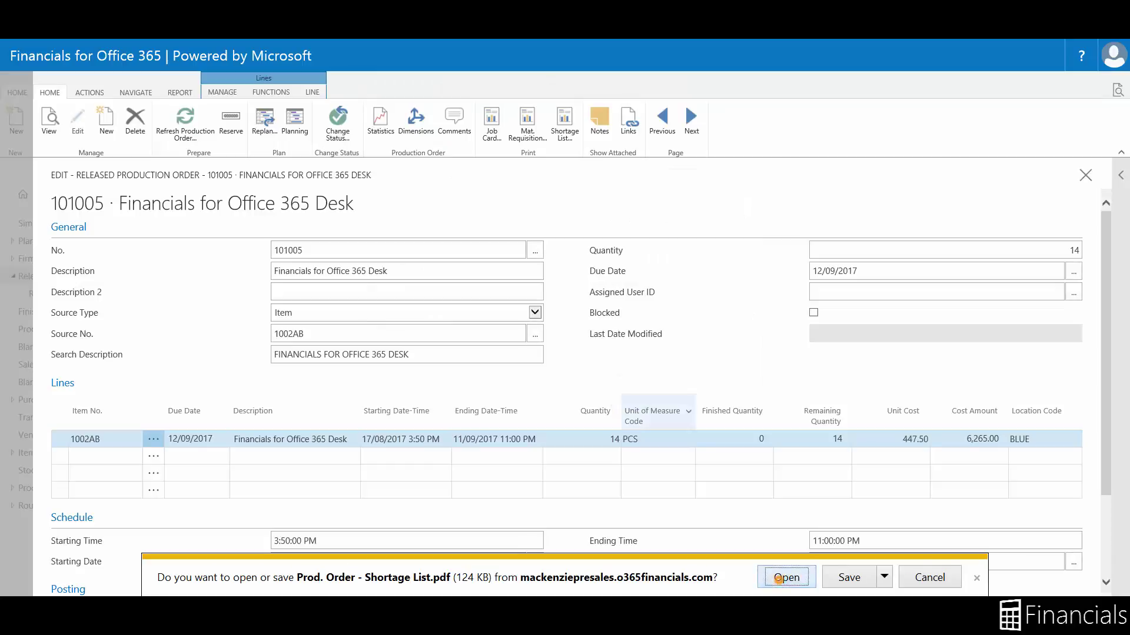
{"action": "left_click", "coordinate": [778, 578]}
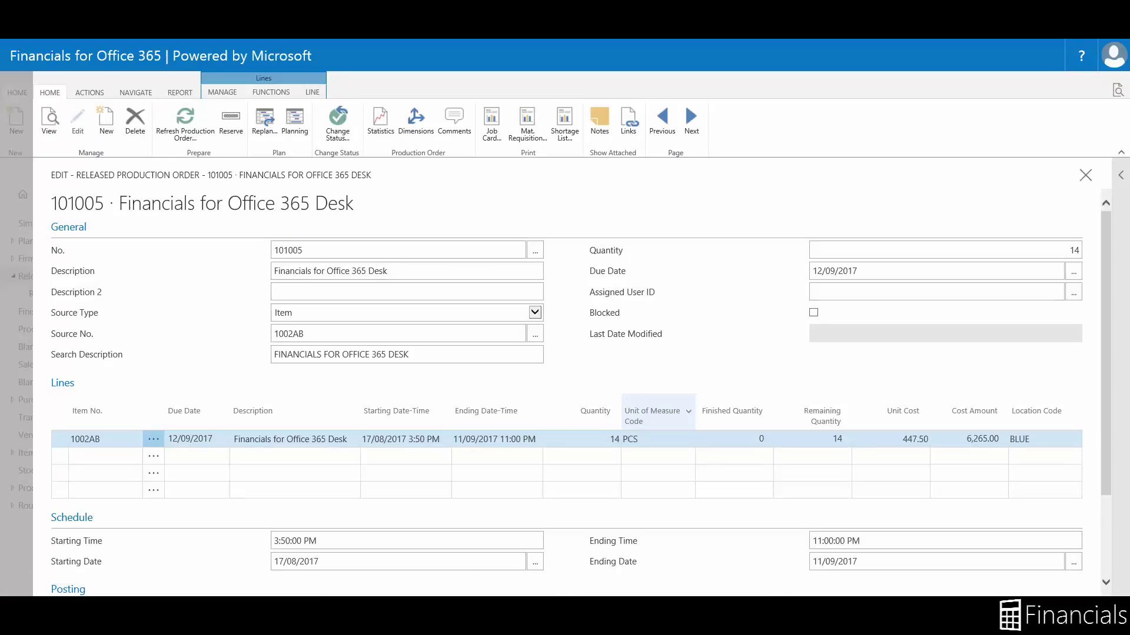
- Open order 101005's Production Journal with the Flushing Method Filter set to Manual
{"action": "left_click", "coordinate": [312, 92]}
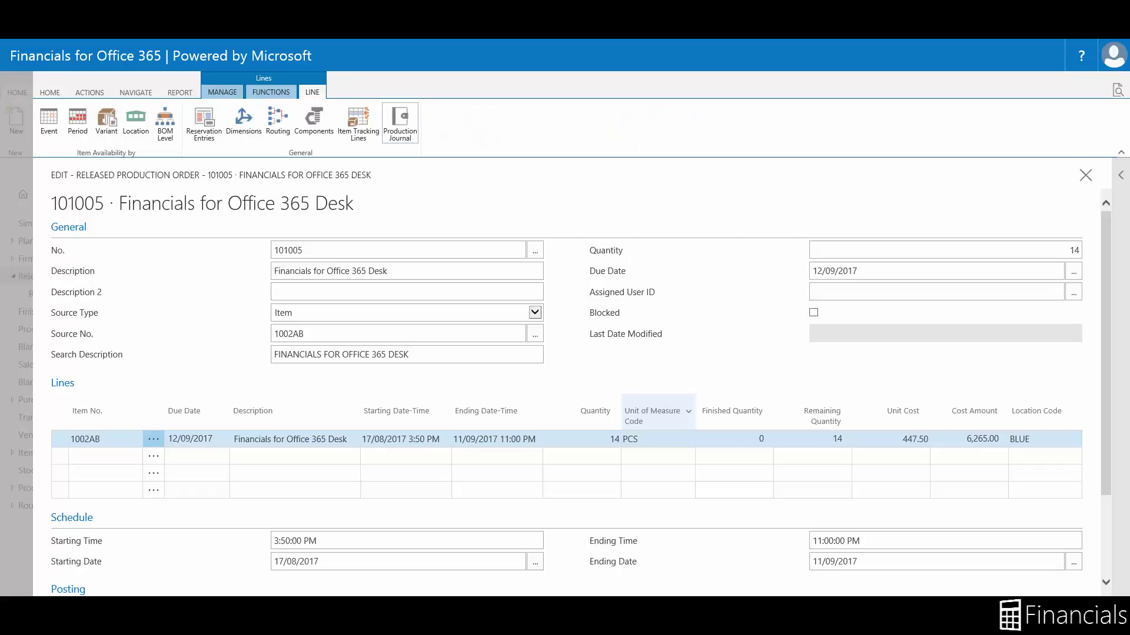
{"action": "left_click", "coordinate": [400, 122]}
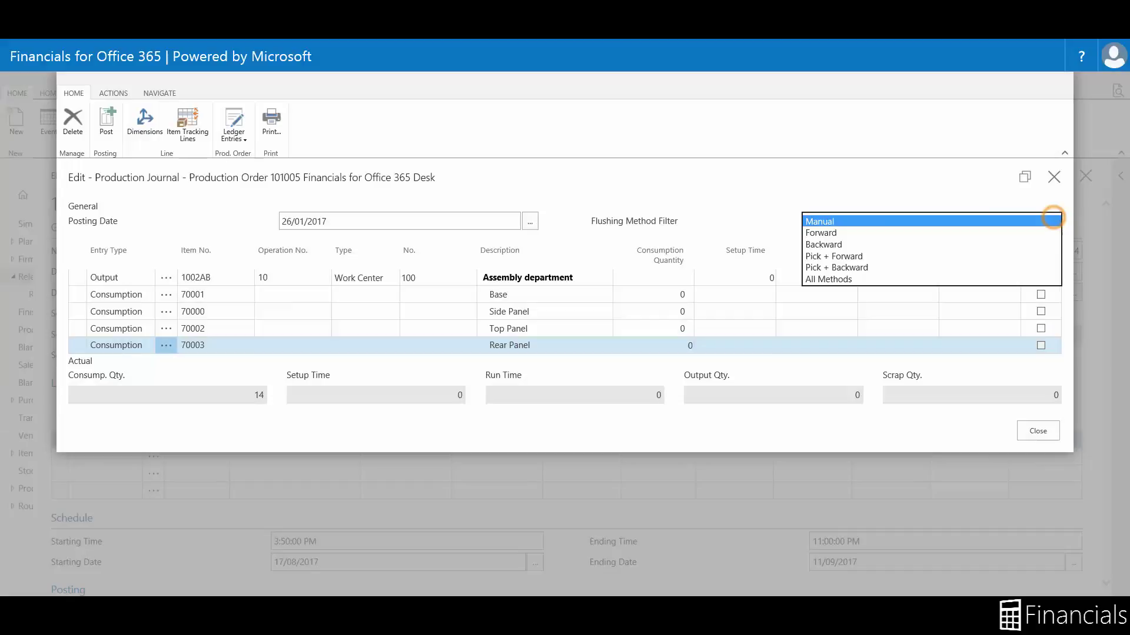
{"action": "left_click", "coordinate": [1052, 219]}
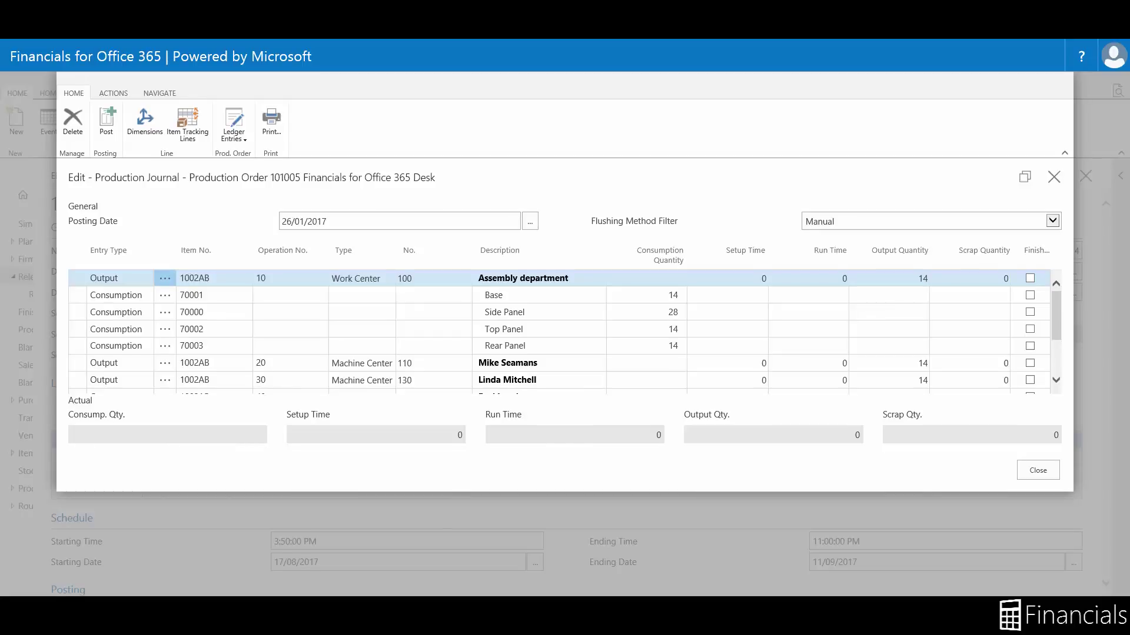
- Set output to 0 on the machine, packing and painting lines, and zero the Paint, orange consumption
{"action": "left_click", "coordinate": [907, 363]}
{"action": "type", "text": "0"}
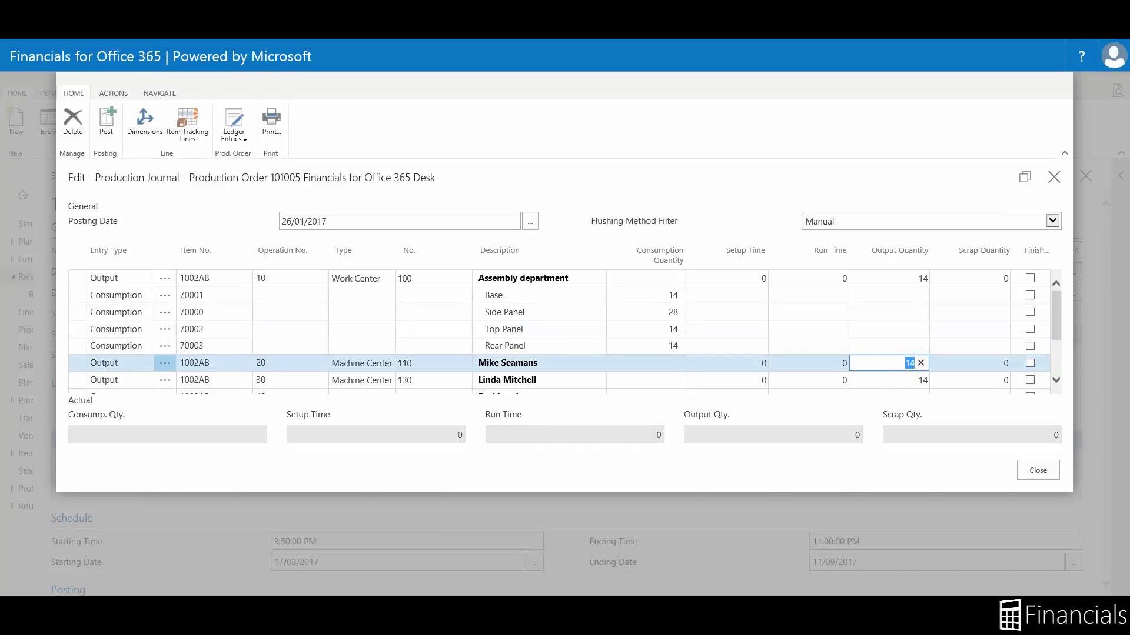
{"action": "left_click", "coordinate": [900, 380]}
{"action": "type", "text": "0"}
{"action": "left_click", "coordinate": [895, 360]}
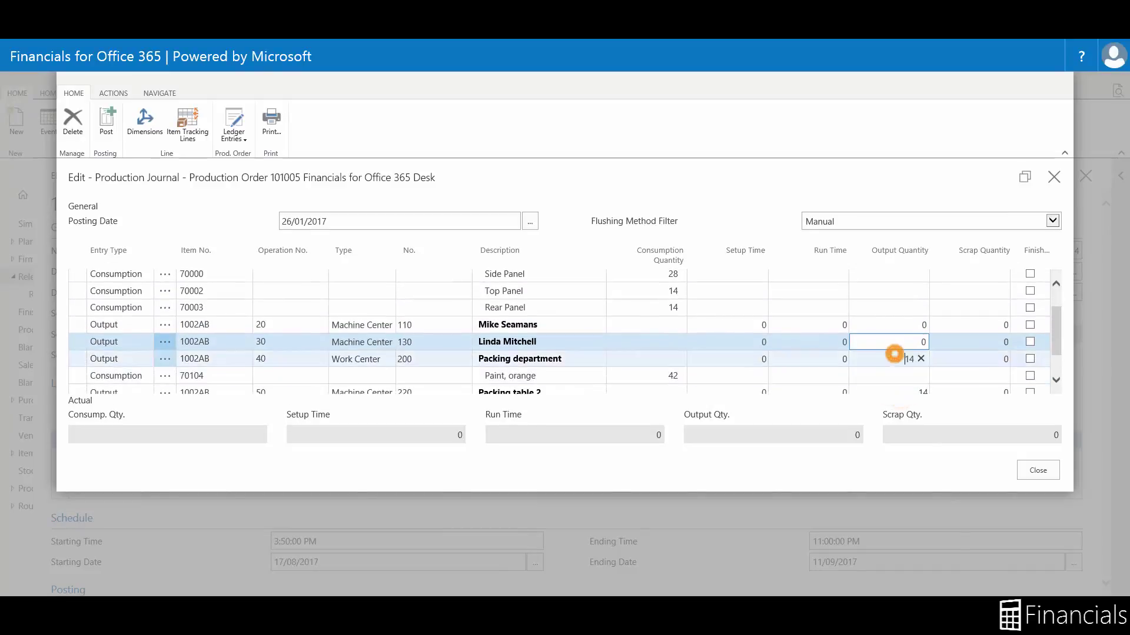
{"action": "type", "text": "0"}
{"action": "left_click", "coordinate": [652, 376]}
{"action": "type", "text": "0"}
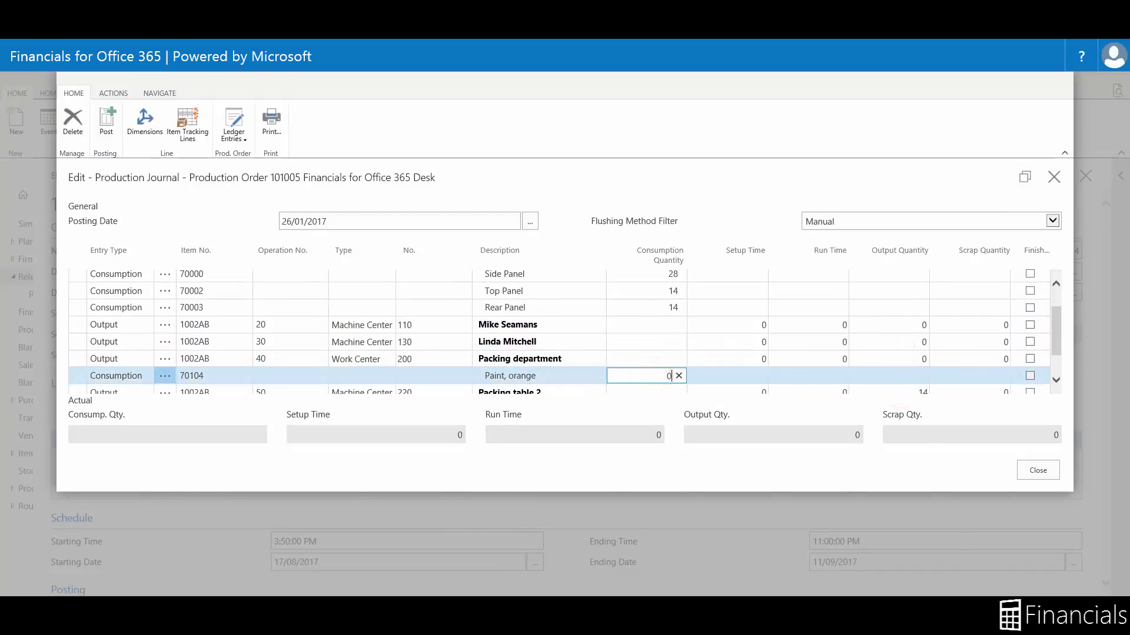
{"action": "scroll", "coordinate": [652, 365], "scroll_direction": "down", "scroll_amount": 1}
{"action": "left_click", "coordinate": [894, 351]}
{"action": "type", "text": "0"}
{"action": "left_click", "coordinate": [905, 368]}
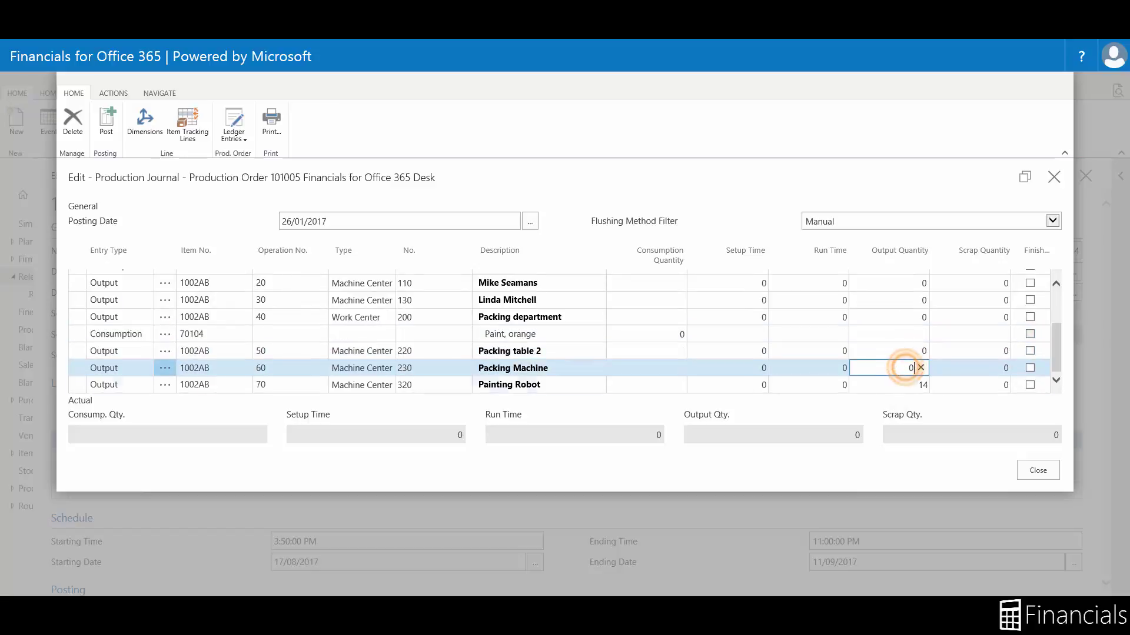
{"action": "type", "text": "0"}
{"action": "left_click", "coordinate": [903, 385]}
{"action": "type", "text": "0"}
{"action": "scroll", "coordinate": [904, 353], "scroll_direction": "up", "scroll_amount": 2}
{"action": "scroll", "coordinate": [588, 329], "scroll_direction": "up", "scroll_amount": 1}
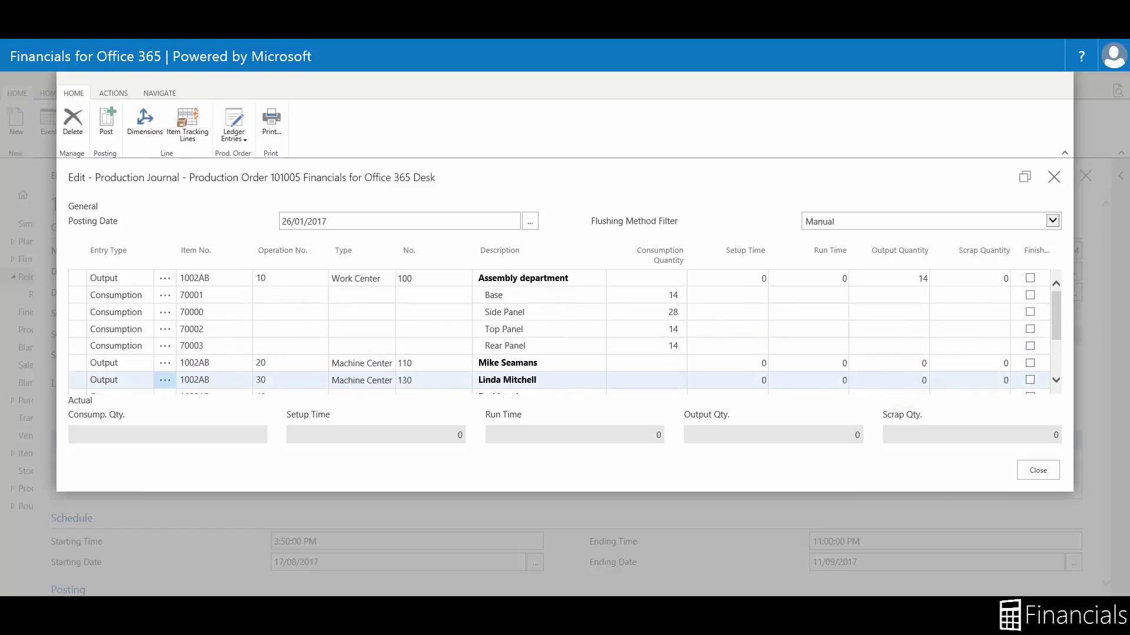
- Mark the Assembly department, Rear Panel, Top Panel, Side Panel and Base lines Finished
{"action": "left_click", "coordinate": [1030, 279]}
{"action": "left_click", "coordinate": [1029, 346]}
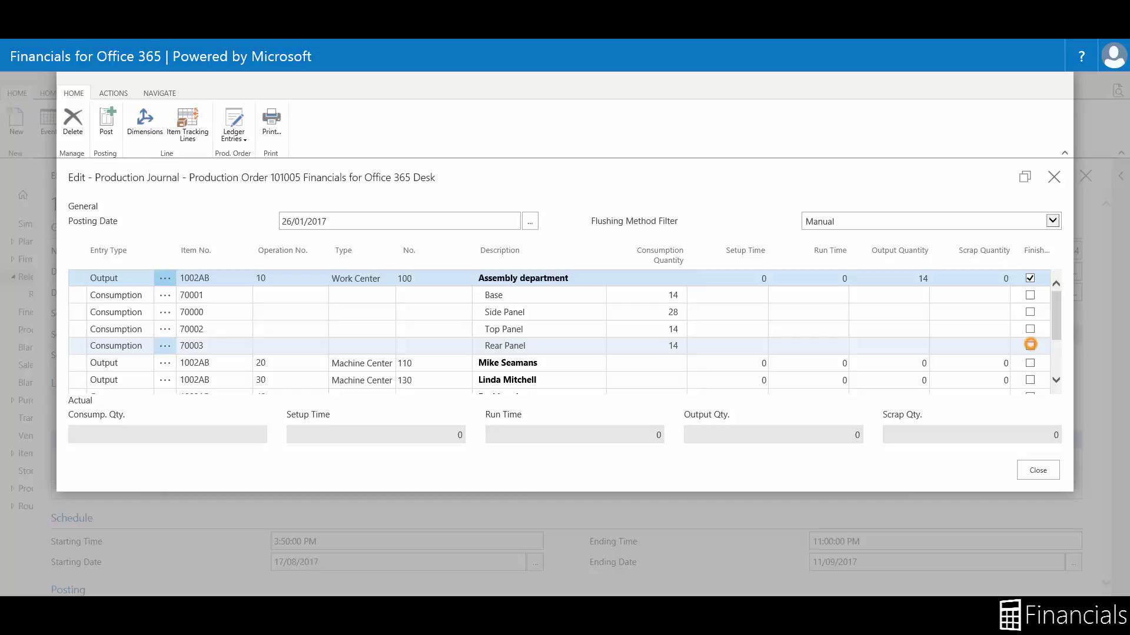
{"action": "left_click", "coordinate": [1030, 329]}
{"action": "left_click", "coordinate": [1030, 312]}
{"action": "left_click", "coordinate": [1029, 295]}
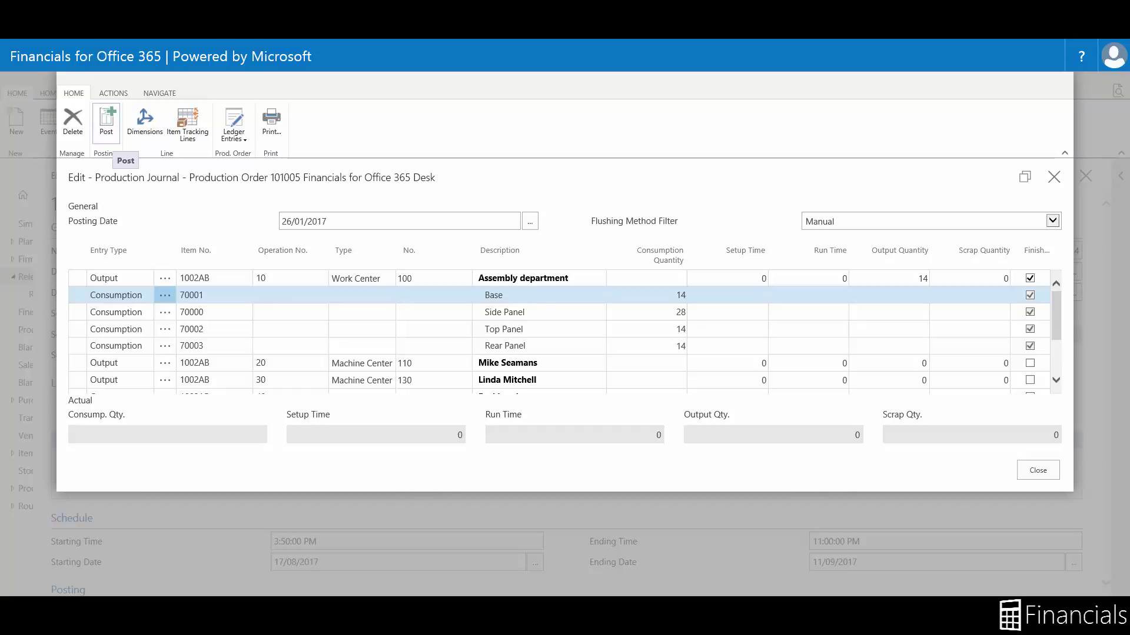
- Post order 101005's journal lines, acknowledge the success message, and close the Production Journal
{"action": "left_click", "coordinate": [106, 123]}
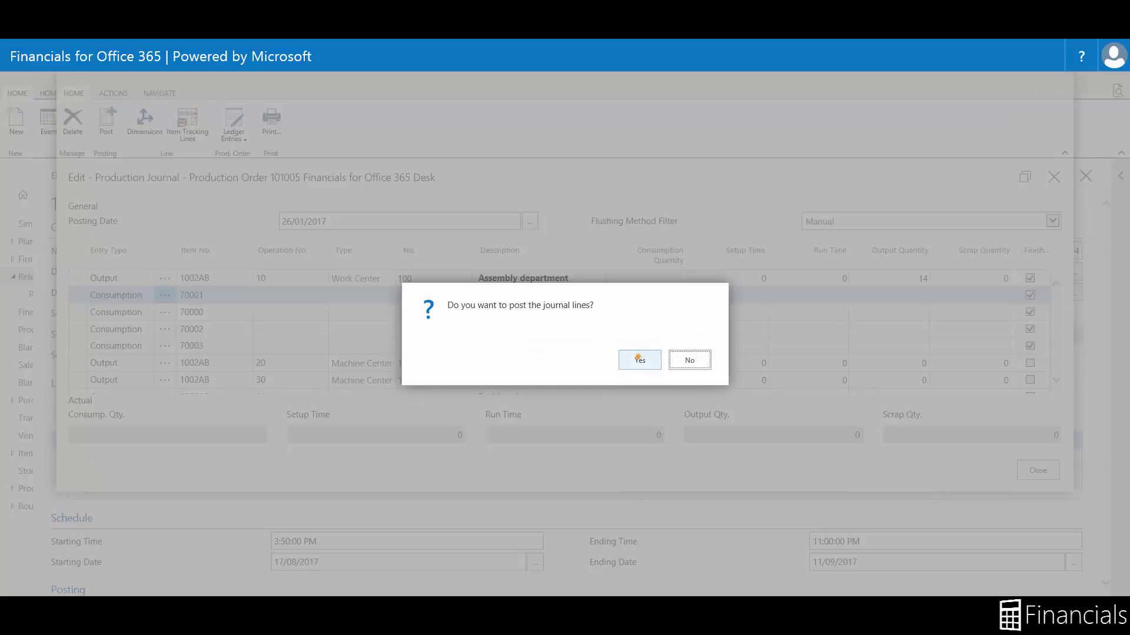
{"action": "left_click", "coordinate": [638, 358]}
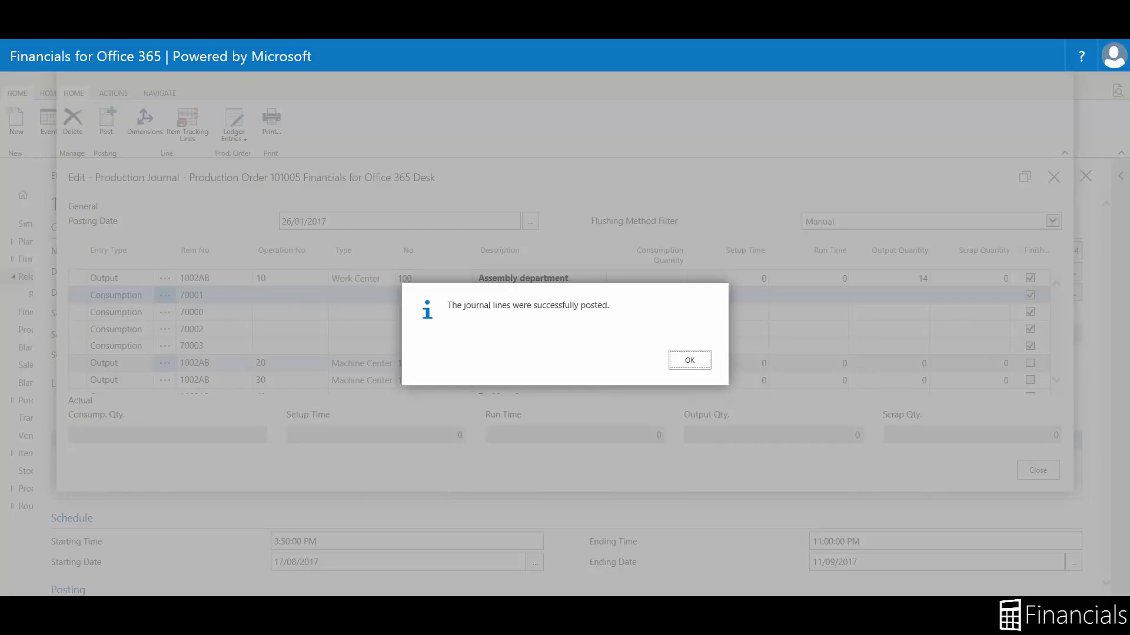
{"action": "left_click", "coordinate": [703, 360]}
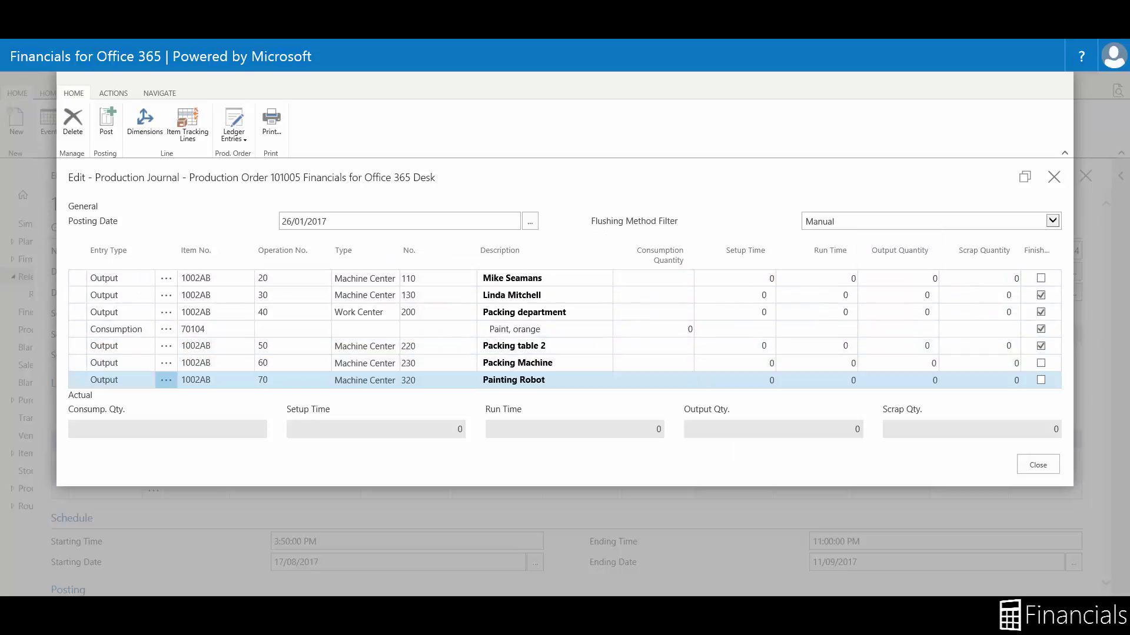
{"action": "left_click", "coordinate": [1054, 176]}
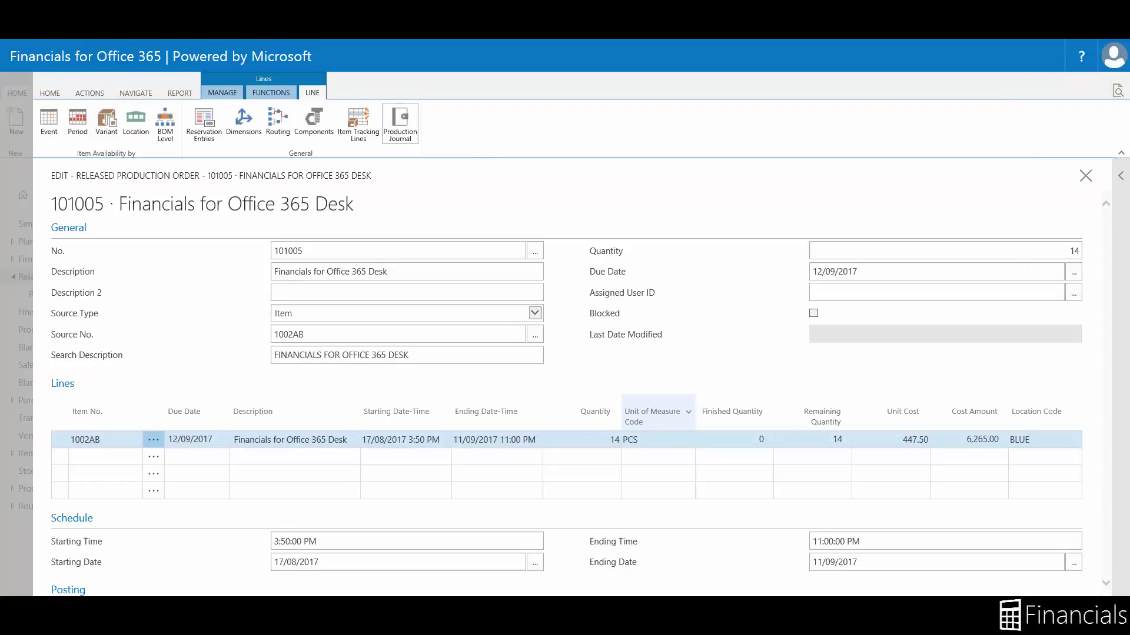
- Reopen the production journal and review the Item Ledger Entries for order 101005
{"action": "left_click", "coordinate": [399, 124]}
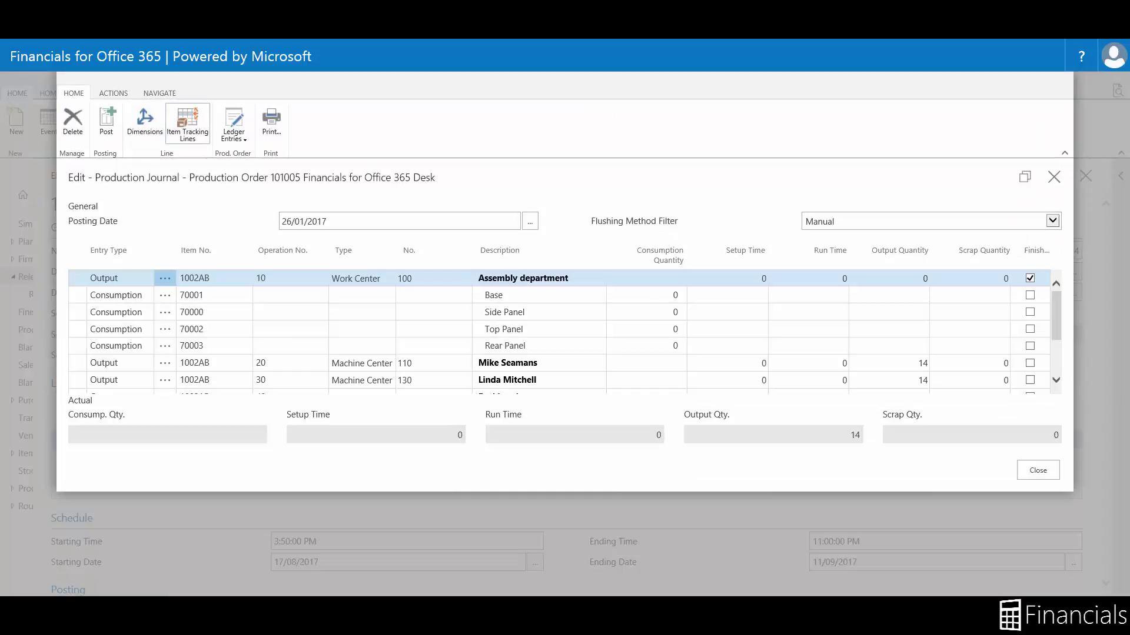
{"action": "left_click", "coordinate": [234, 125]}
{"action": "left_click", "coordinate": [248, 164]}
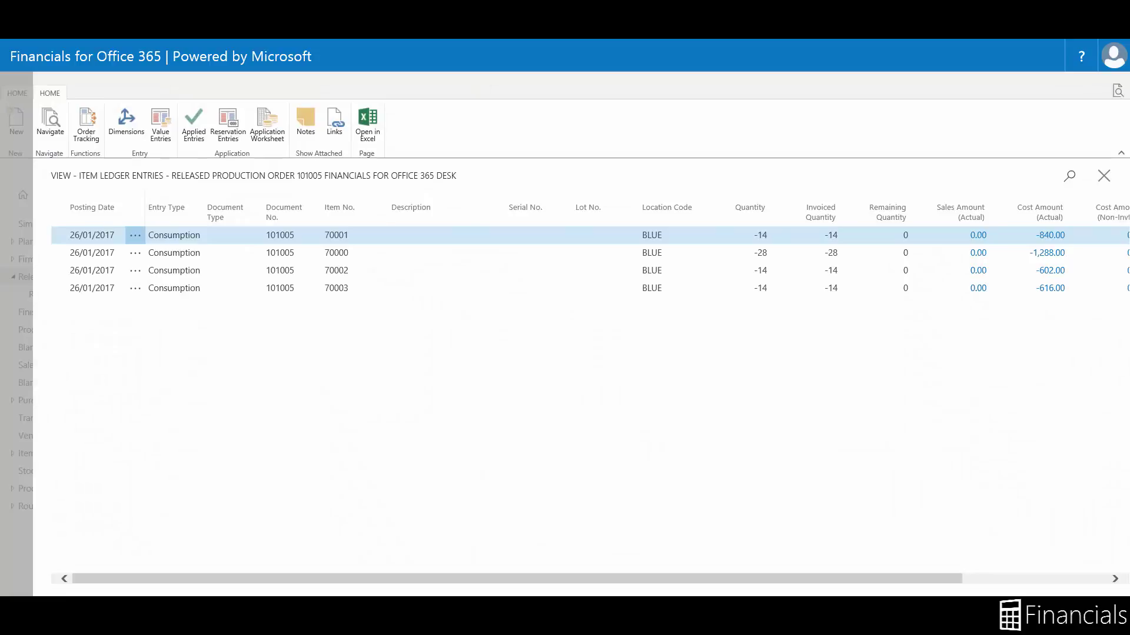
{"action": "left_click", "coordinate": [1104, 176]}
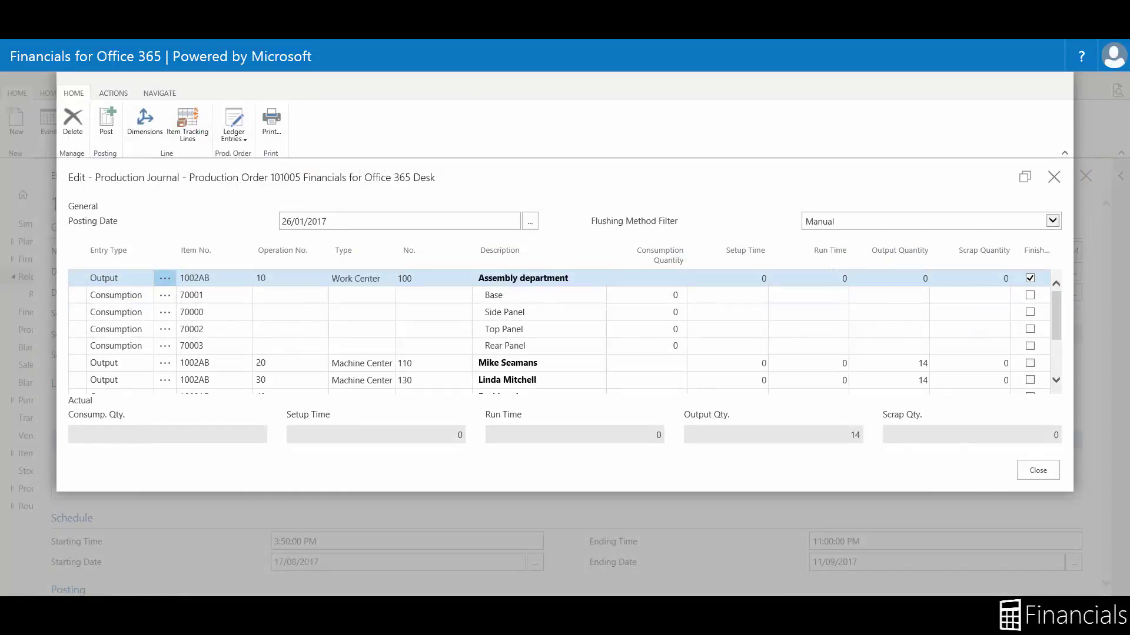
- Review the Capacity Ledger Entries for order 101005, then return to the journal
{"action": "left_click", "coordinate": [234, 124]}
{"action": "left_click", "coordinate": [276, 187]}
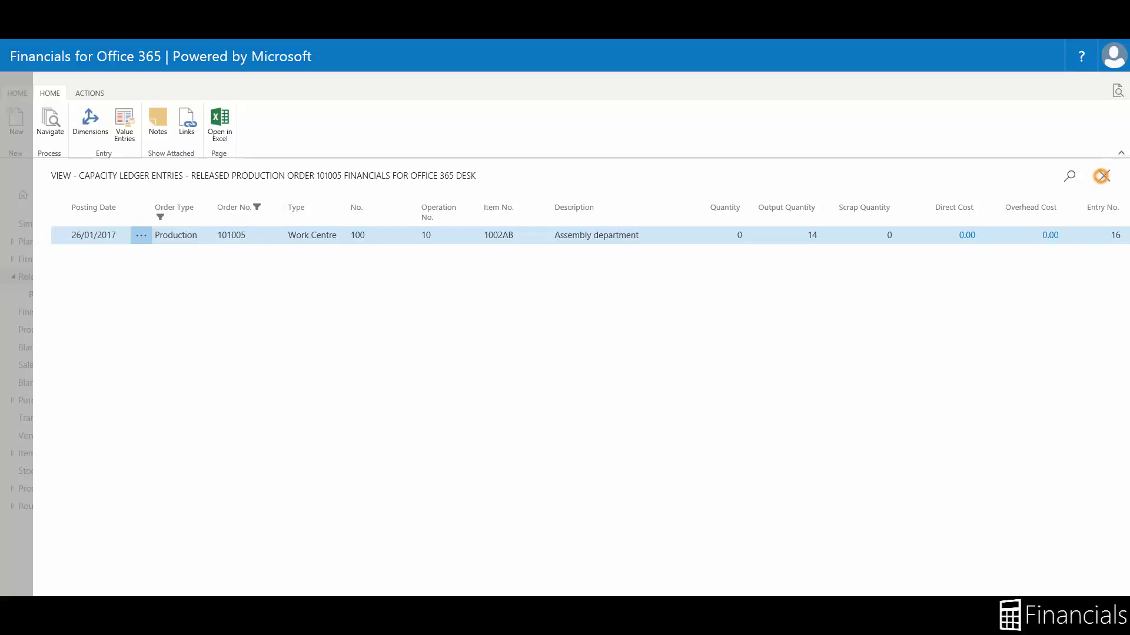
{"action": "left_click", "coordinate": [1101, 176]}
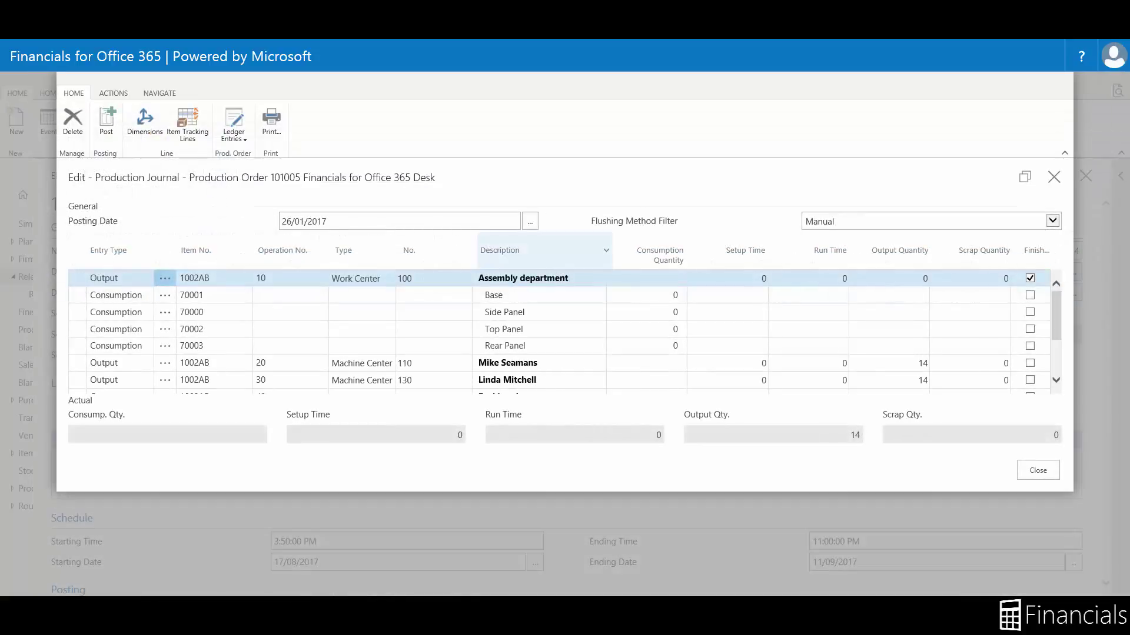
{"action": "scroll", "coordinate": [824, 353], "scroll_direction": "down", "scroll_amount": 2}
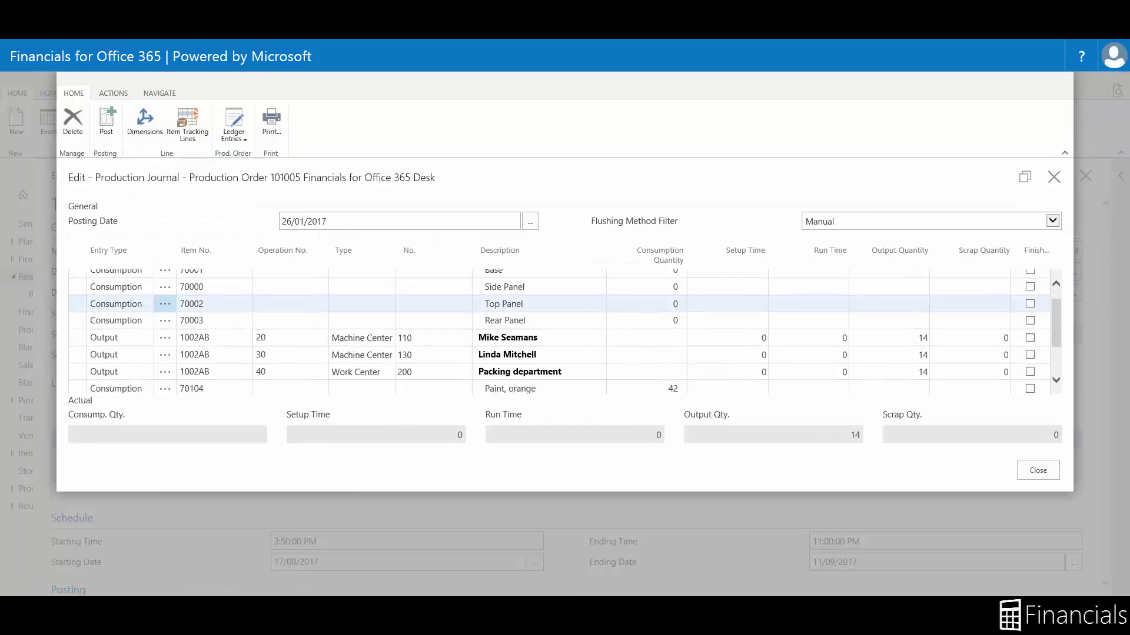
- Enter run time 2 for machine center 110, 1 for machine center 130, Packing department run time 1 and setup time 15
{"action": "scroll", "coordinate": [824, 353], "scroll_direction": "up", "scroll_amount": 2}
{"action": "left_click", "coordinate": [820, 363]}
{"action": "type", "text": "2"}
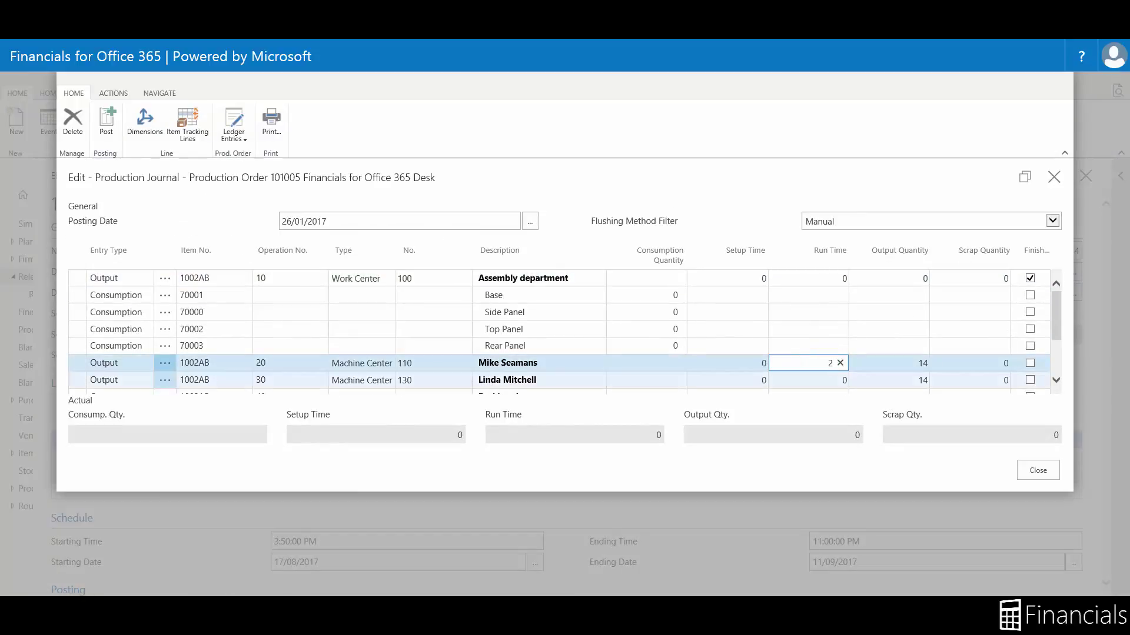
{"action": "double_click", "coordinate": [819, 363]}
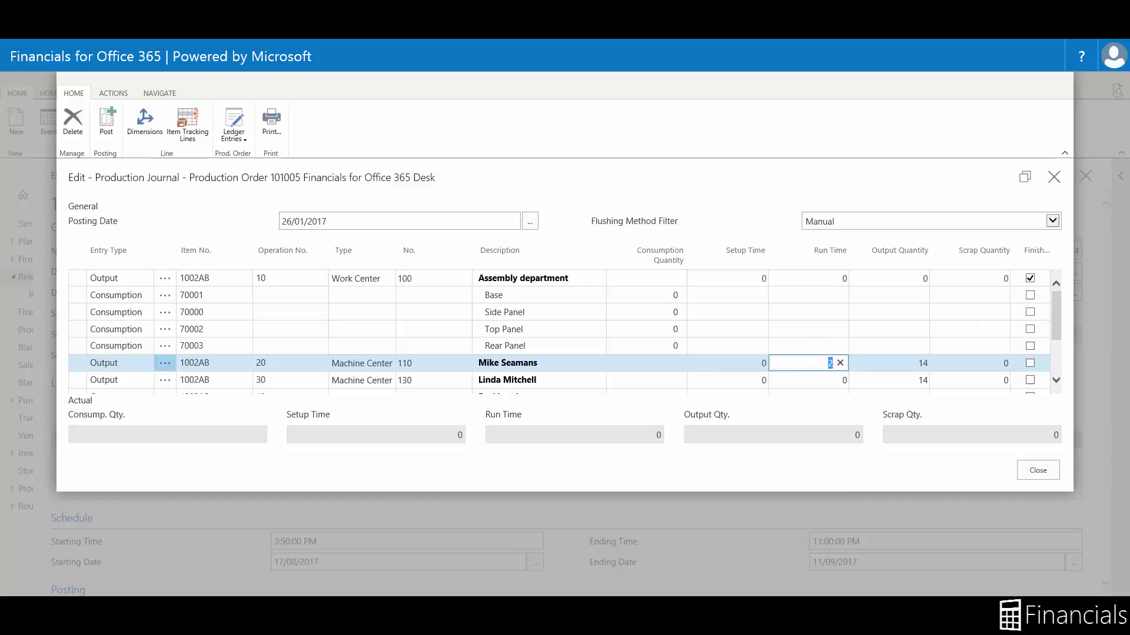
{"action": "left_click", "coordinate": [818, 380]}
{"action": "type", "text": "1"}
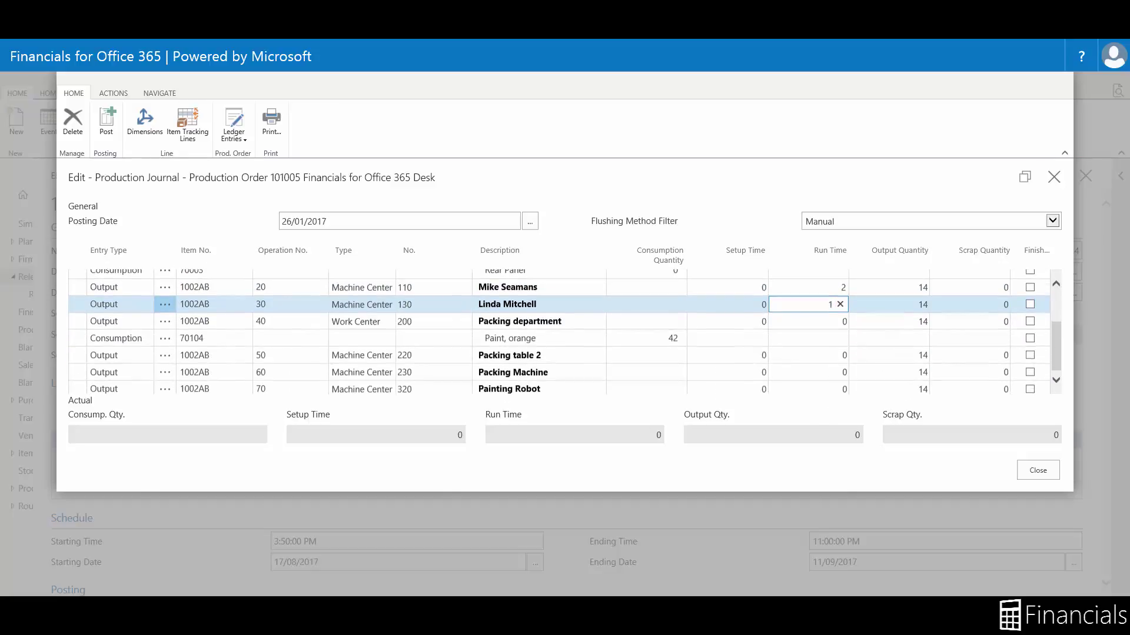
{"action": "left_click", "coordinate": [824, 322]}
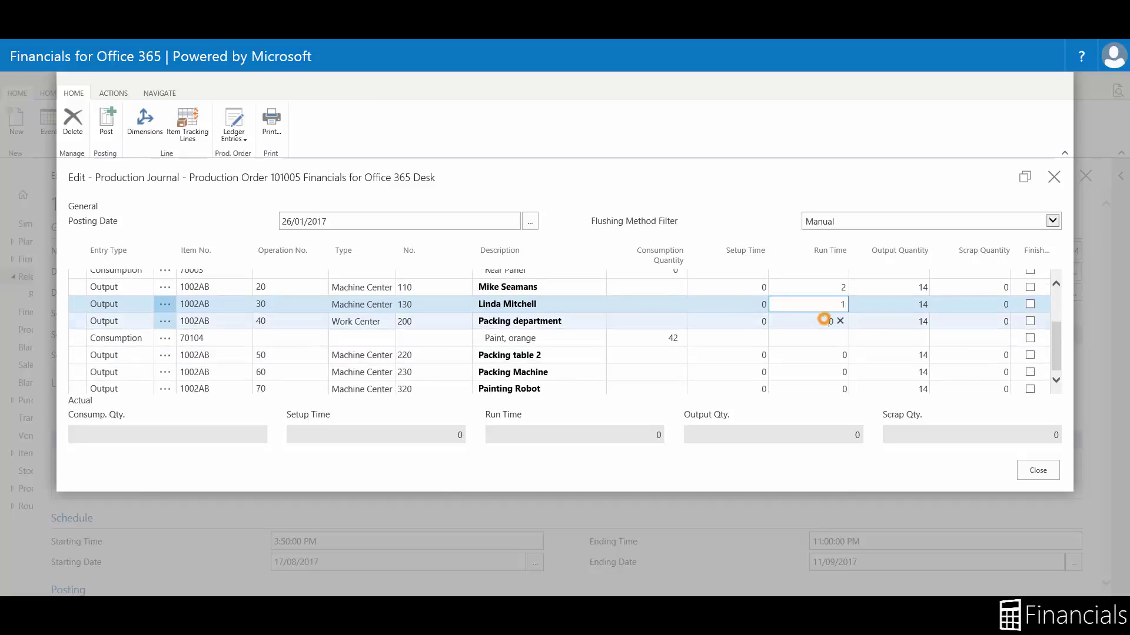
{"action": "type", "text": "1"}
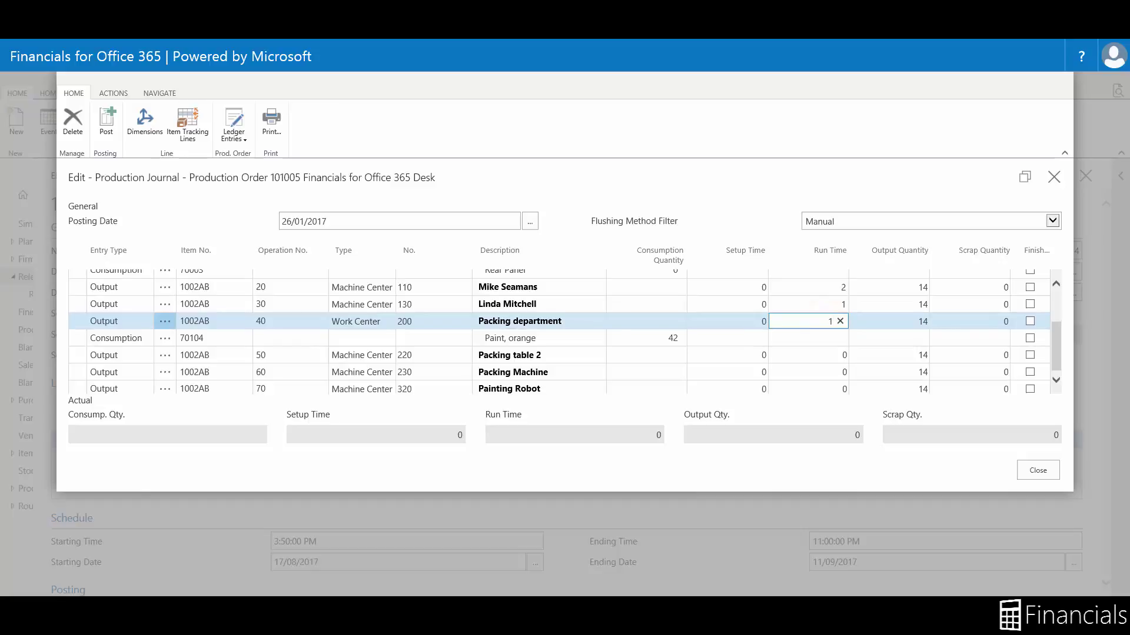
{"action": "left_click", "coordinate": [722, 321]}
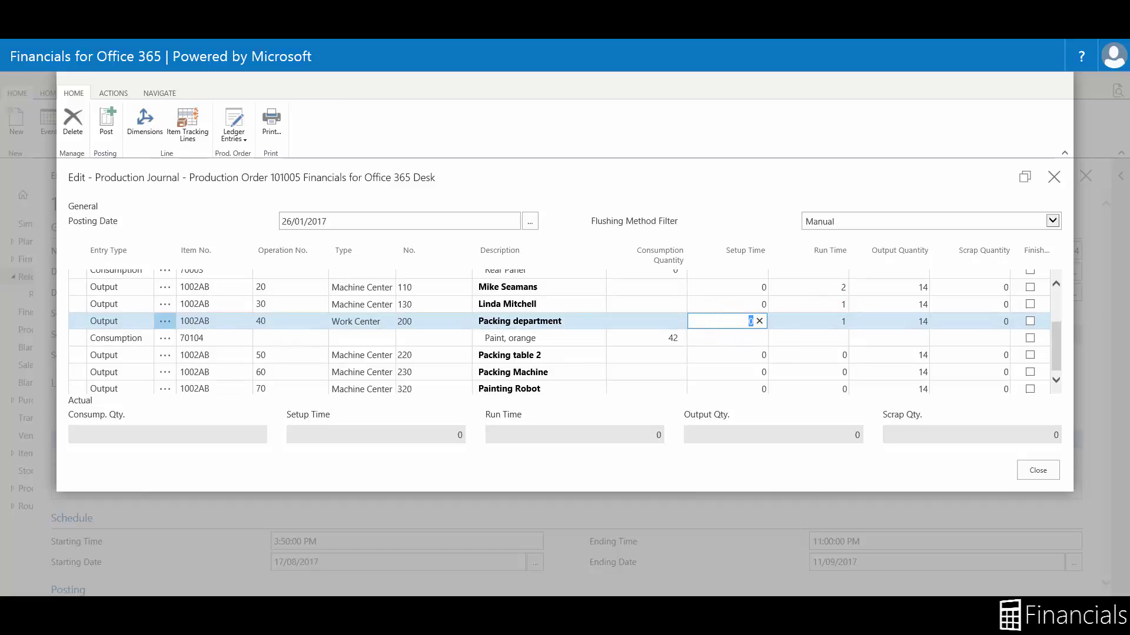
{"action": "type", "text": "15"}
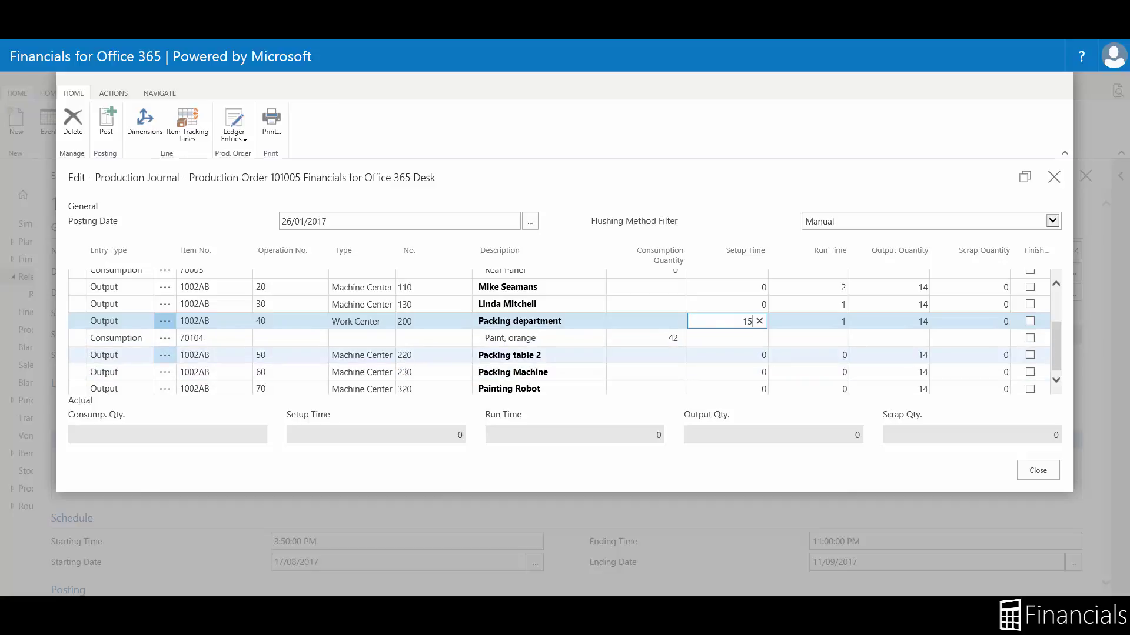
- Zero the output quantities of machine centers 110 and 130, Packing department, Packing table 2 and Packing Machine
{"action": "scroll", "coordinate": [565, 332], "scroll_direction": "up", "scroll_amount": 2}
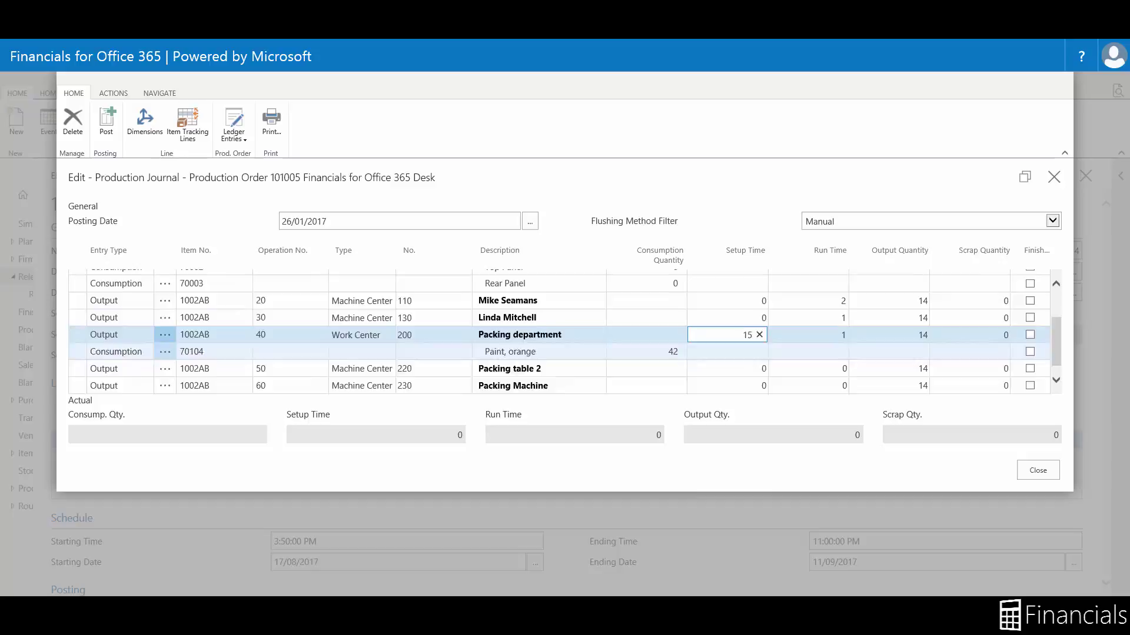
{"action": "left_click", "coordinate": [895, 324]}
{"action": "type", "text": "0"}
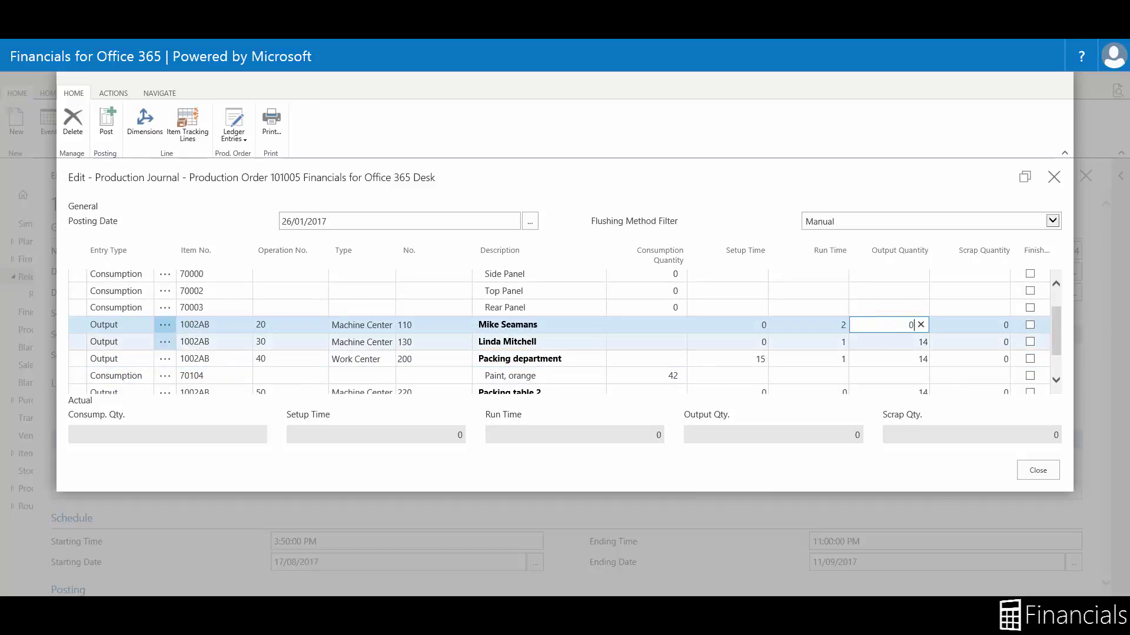
{"action": "left_click", "coordinate": [887, 342]}
{"action": "type", "text": "0"}
{"action": "left_click", "coordinate": [888, 359]}
{"action": "type", "text": "0"}
{"action": "scroll", "coordinate": [889, 360], "scroll_direction": "down", "scroll_amount": 2}
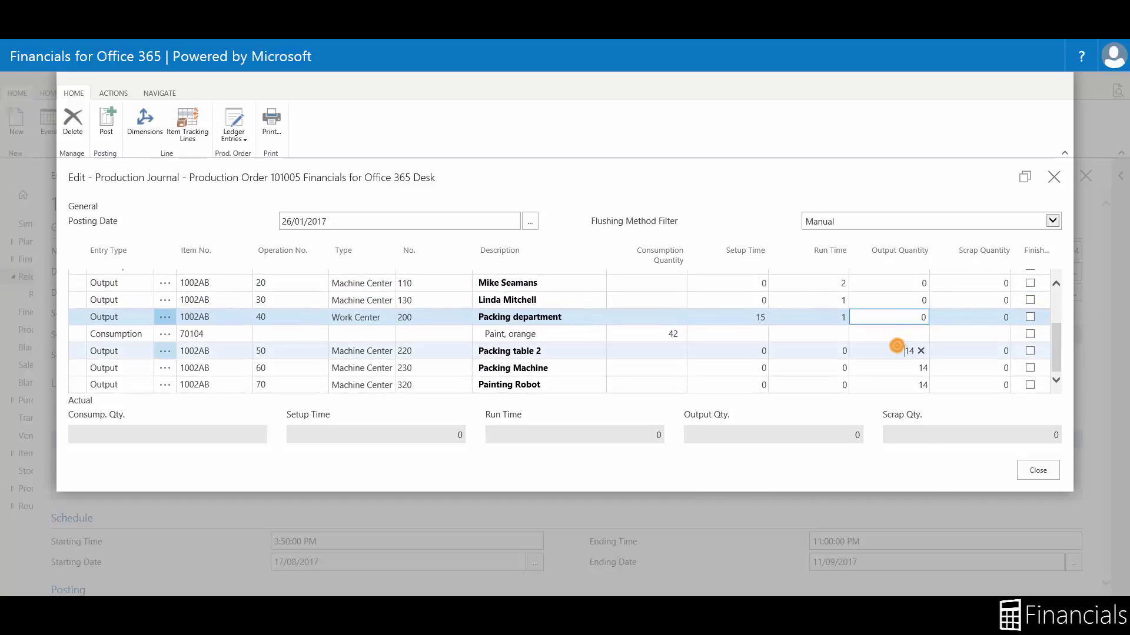
{"action": "left_click", "coordinate": [891, 351]}
{"action": "type", "text": "0"}
{"action": "left_click", "coordinate": [890, 367]}
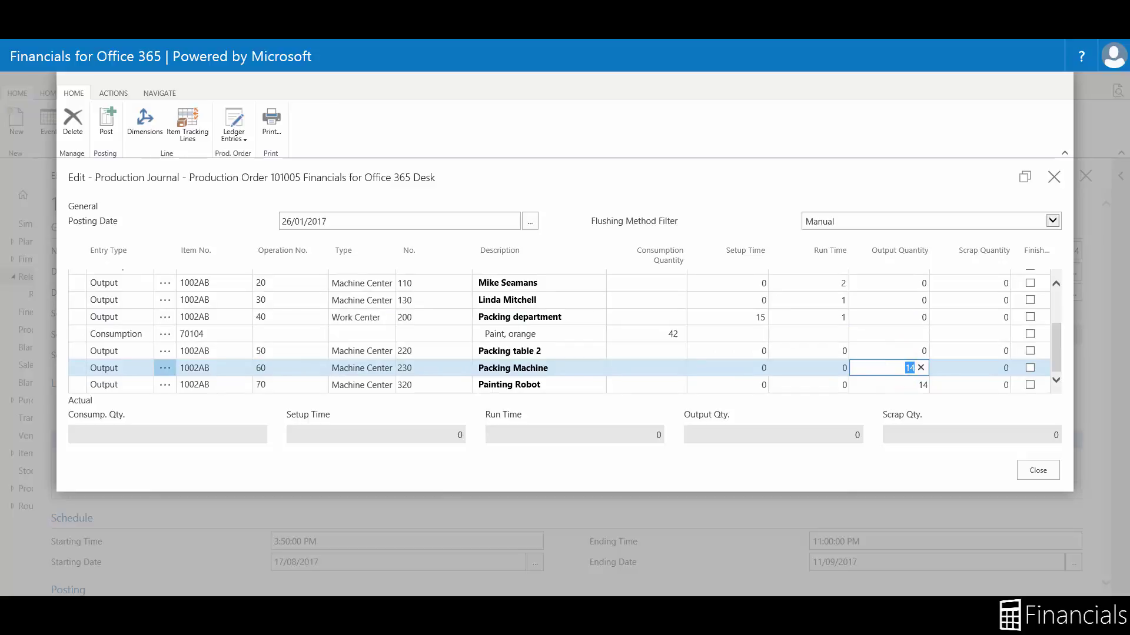
{"action": "type", "text": "0"}
- Give Packing table 2, Packing Machine and Painting Robot run times 1, 1 and 2, marking Painting Robot Finished
{"action": "left_click", "coordinate": [752, 353]}
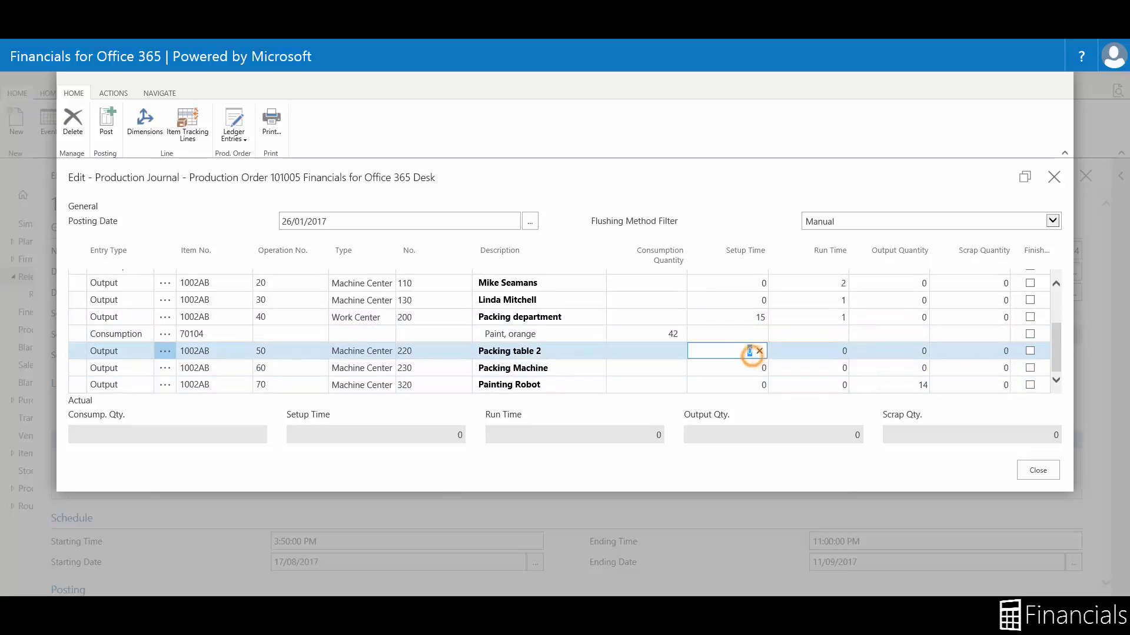
{"action": "left_click", "coordinate": [802, 352]}
{"action": "type", "text": "1"}
{"action": "left_click", "coordinate": [805, 368]}
{"action": "type", "text": "1"}
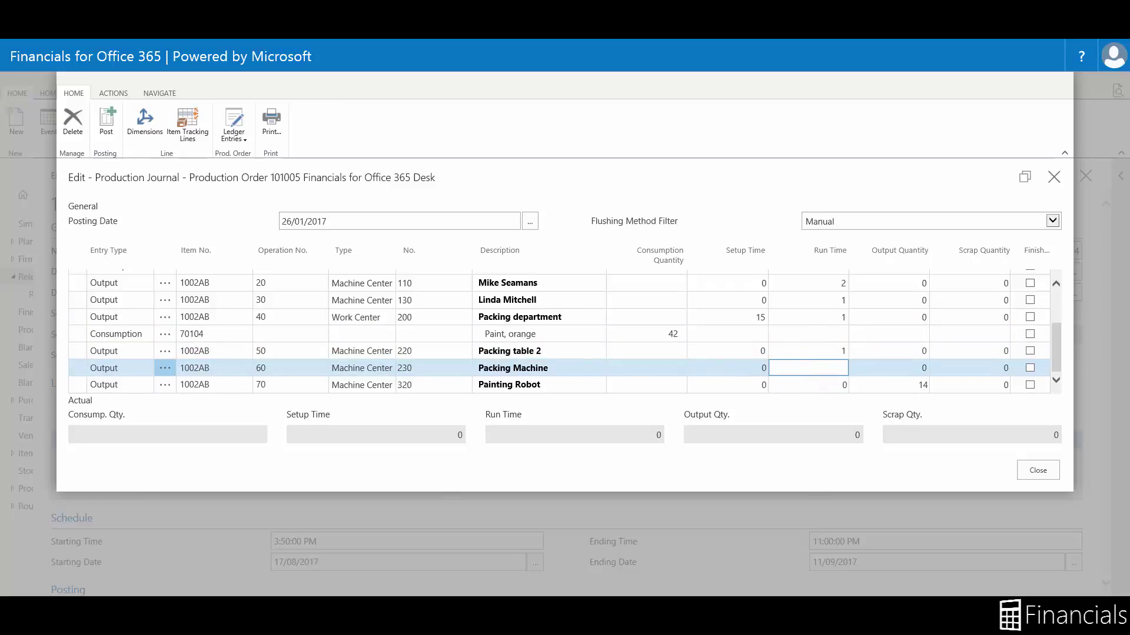
{"action": "left_click", "coordinate": [815, 385]}
{"action": "type", "text": "2"}
{"action": "left_click", "coordinate": [1030, 384]}
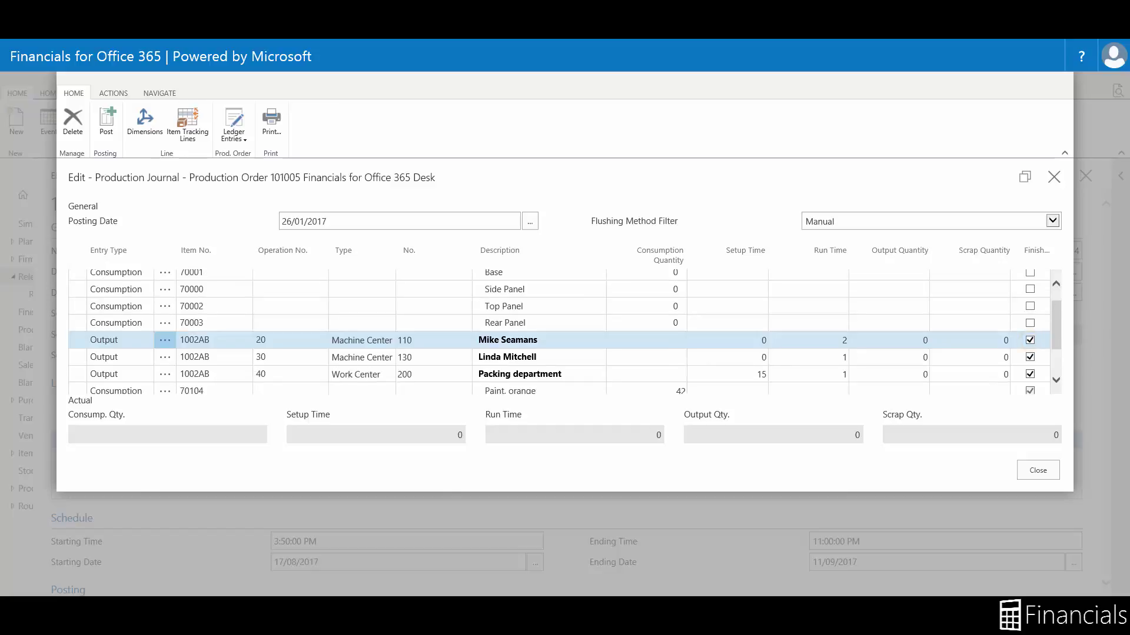
- Post the remaining journal lines so order 101005 shows 14 finished and 0 remaining
{"action": "scroll", "coordinate": [735, 253], "scroll_direction": "down", "scroll_amount": 1}
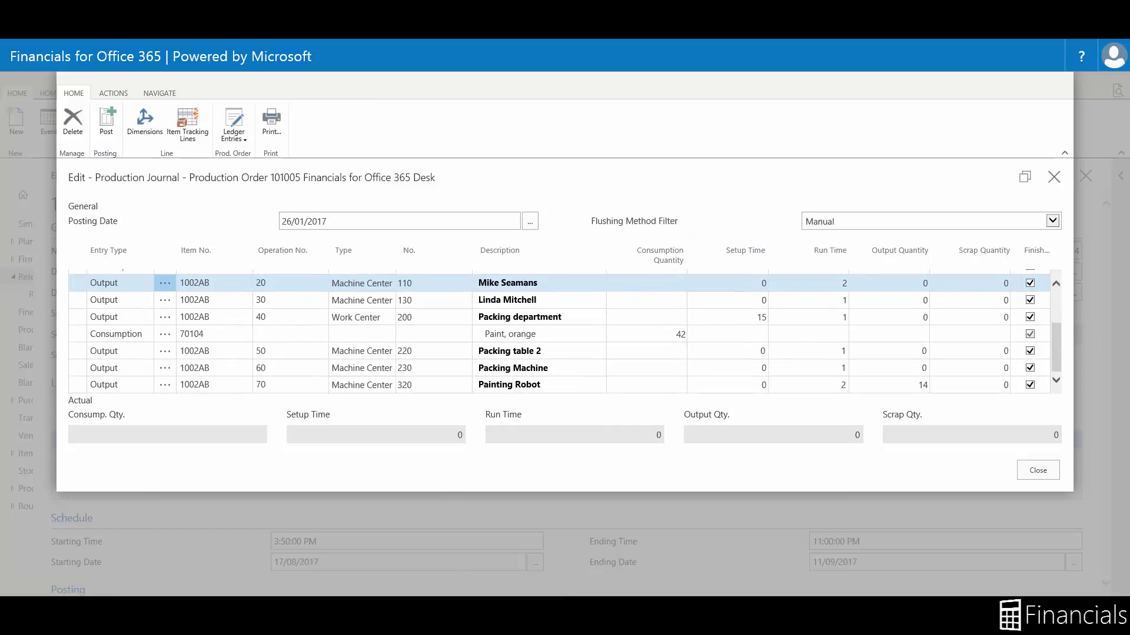
{"action": "left_click", "coordinate": [107, 132]}
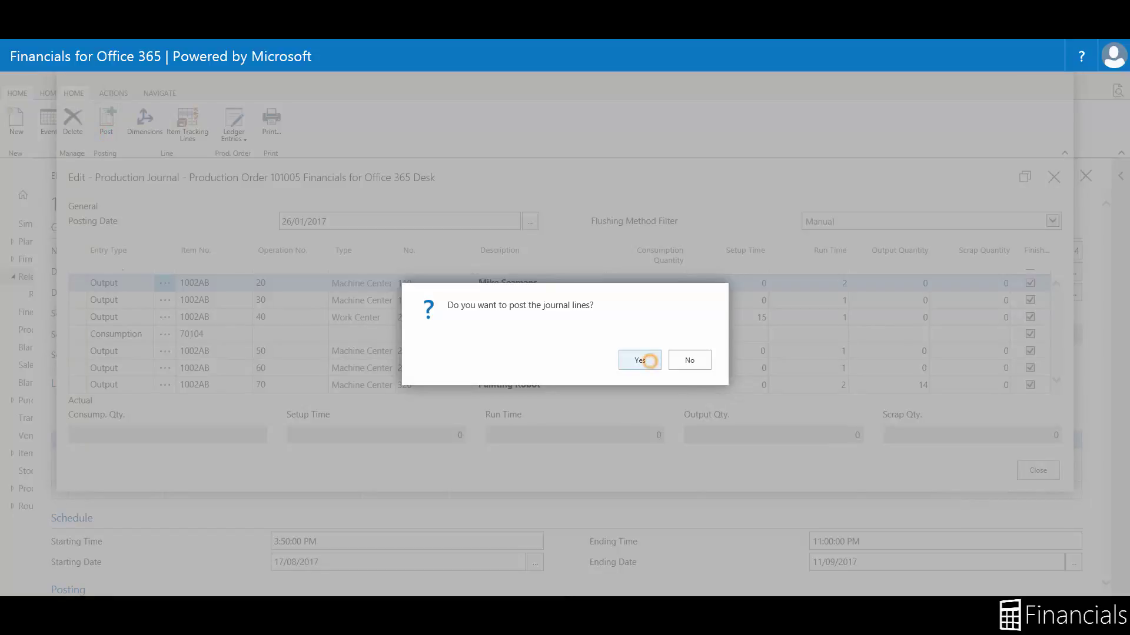
{"action": "left_click", "coordinate": [644, 360]}
{"action": "left_click", "coordinate": [689, 360]}
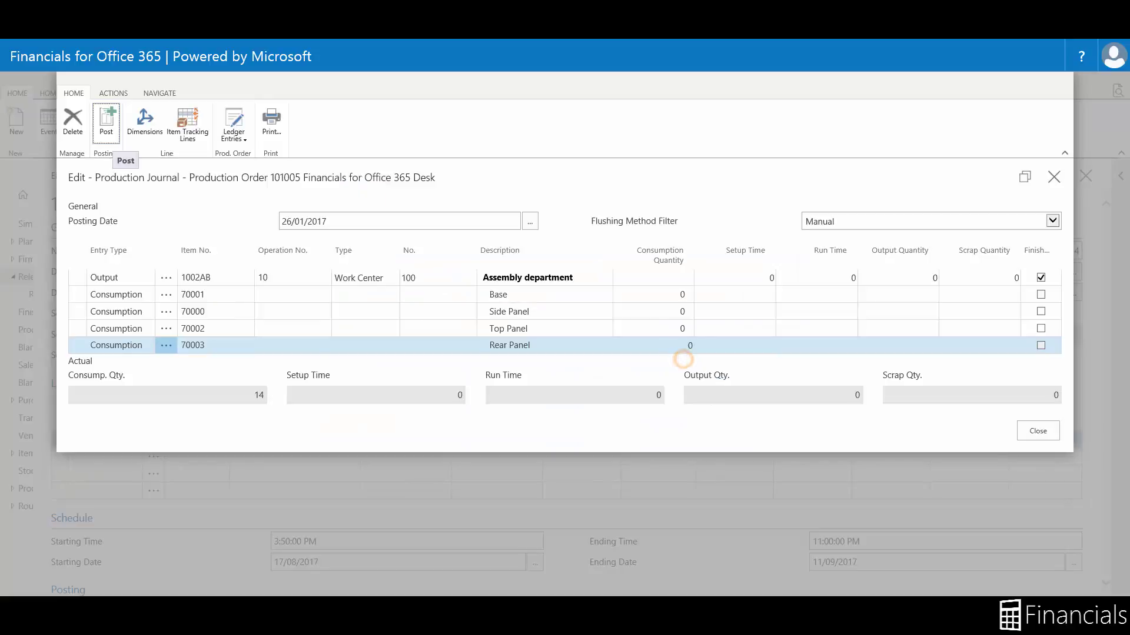
- Close the production journal and check that order 101005's line shows 14 units finished
{"action": "left_click", "coordinate": [1053, 177]}
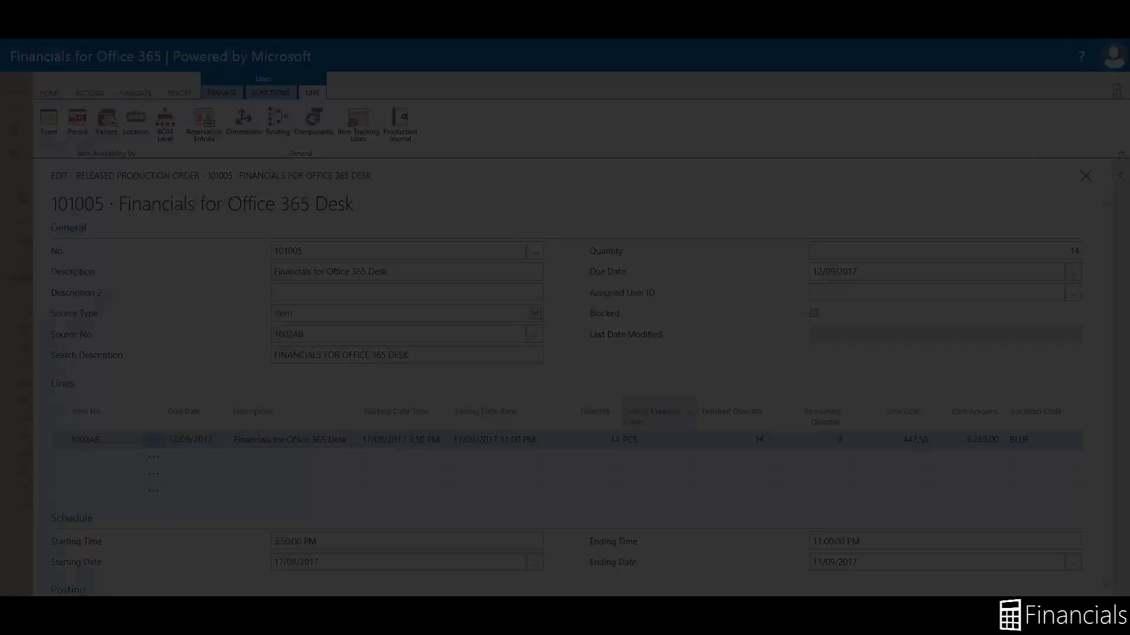
{"action": "left_click", "coordinate": [1053, 177]}
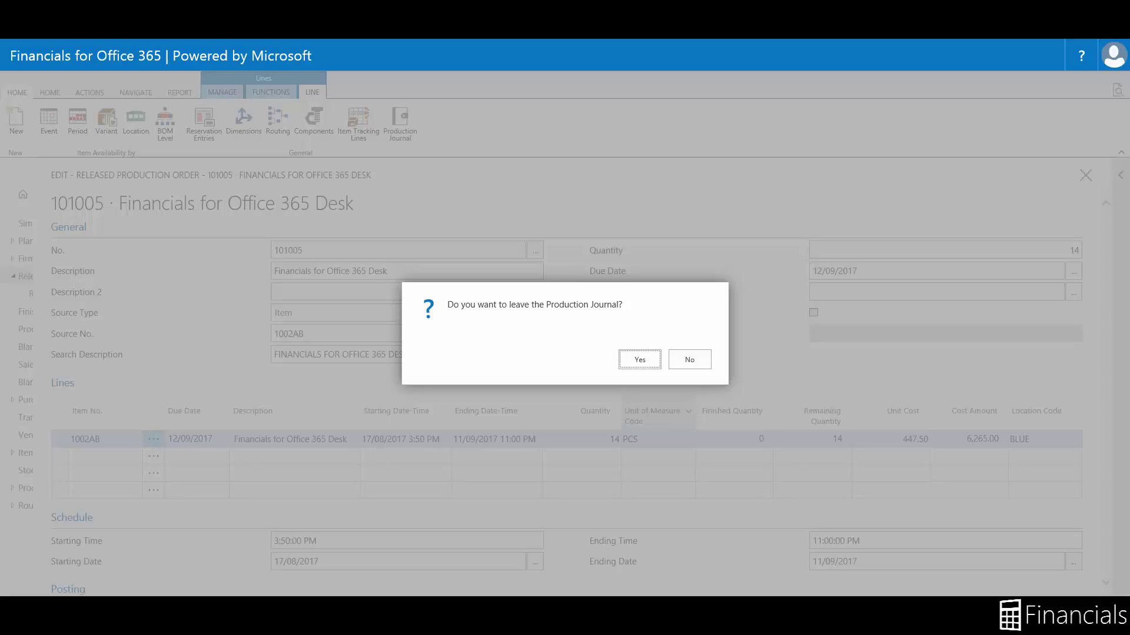
{"action": "key", "text": "Return"}
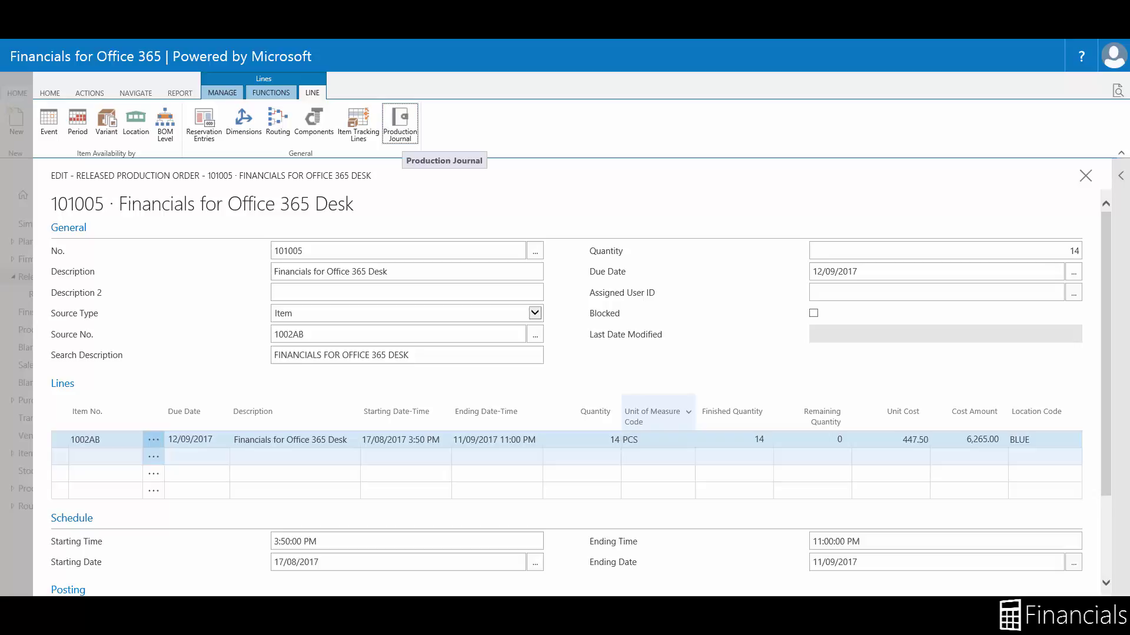
{"action": "left_click", "coordinate": [755, 440]}
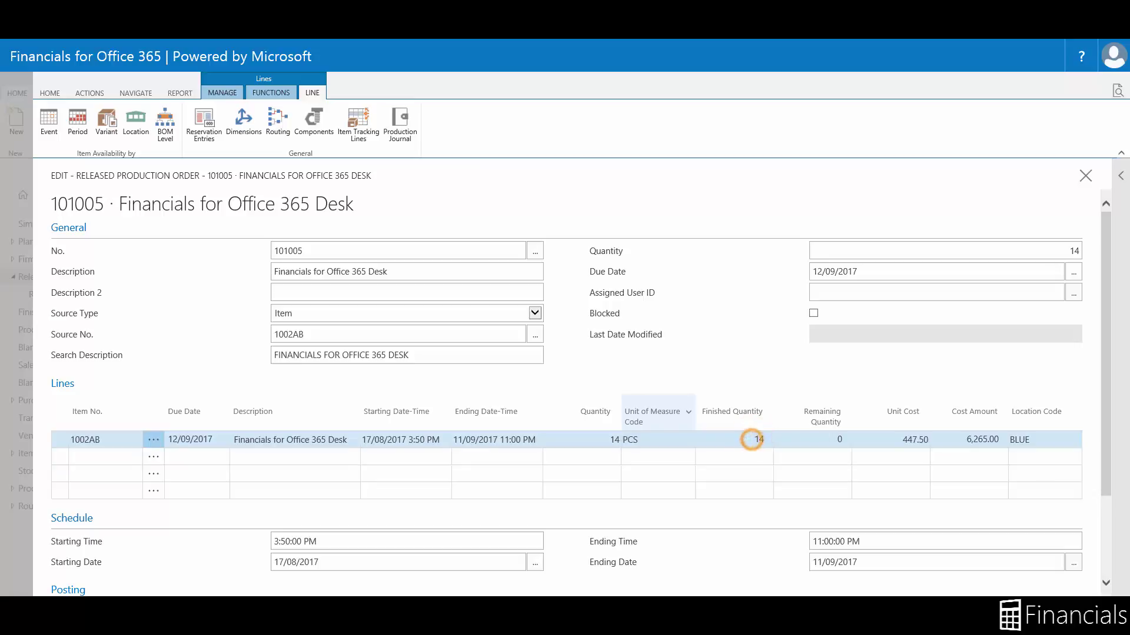
{"action": "left_click", "coordinate": [764, 440]}
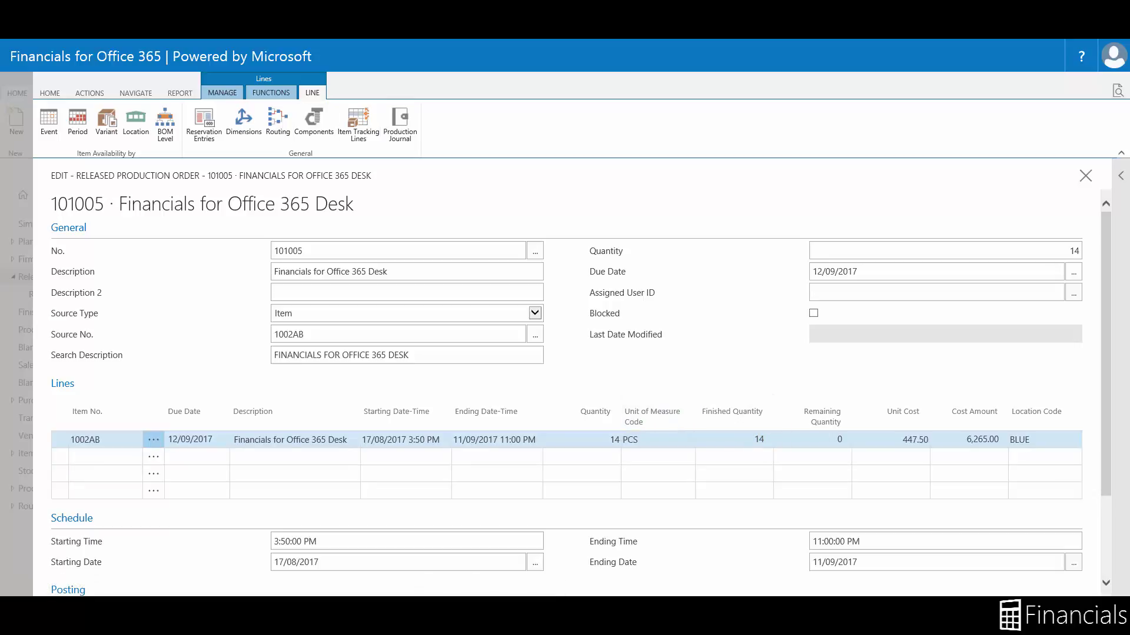
- Set order 101005's status to Finished and acknowledge the confirmation message
{"action": "left_click", "coordinate": [50, 92]}
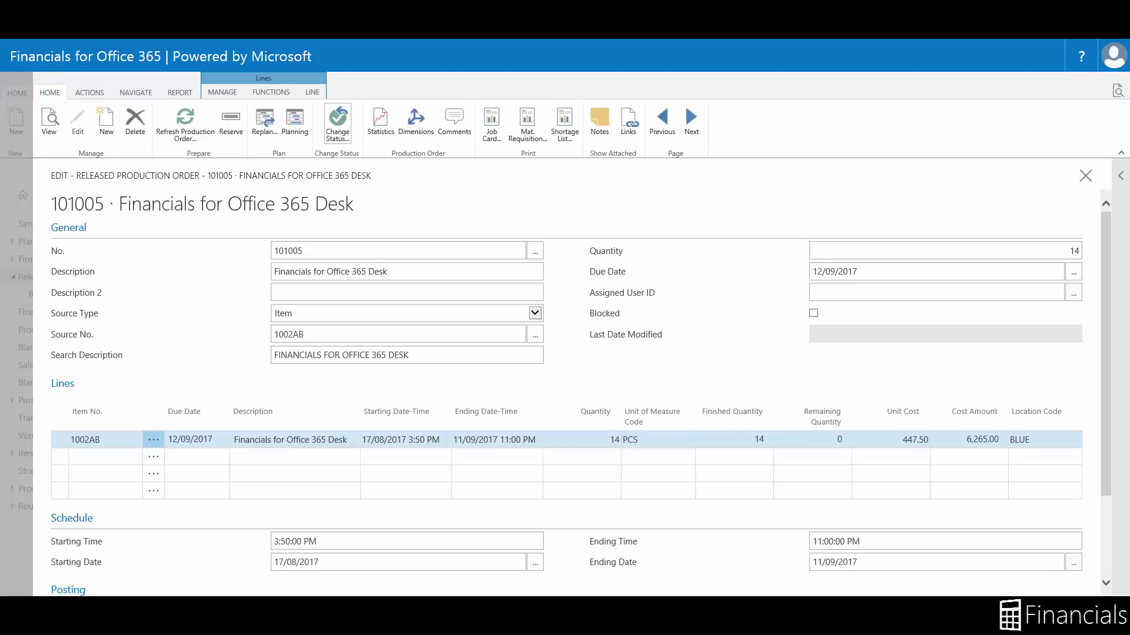
{"action": "left_click", "coordinate": [338, 124]}
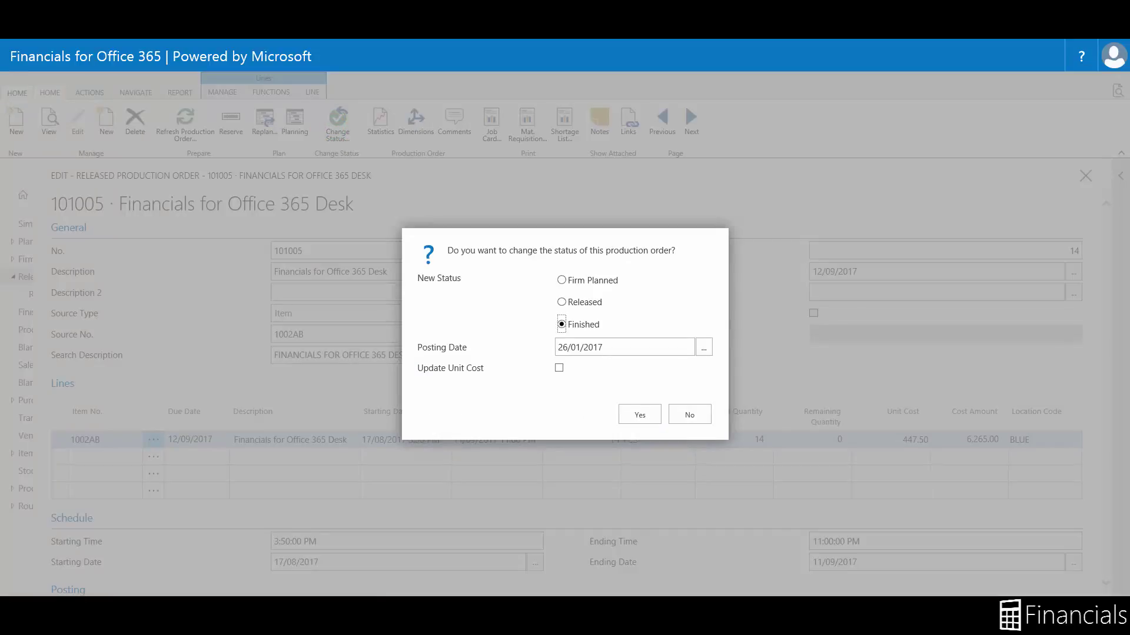
{"action": "left_click", "coordinate": [640, 415]}
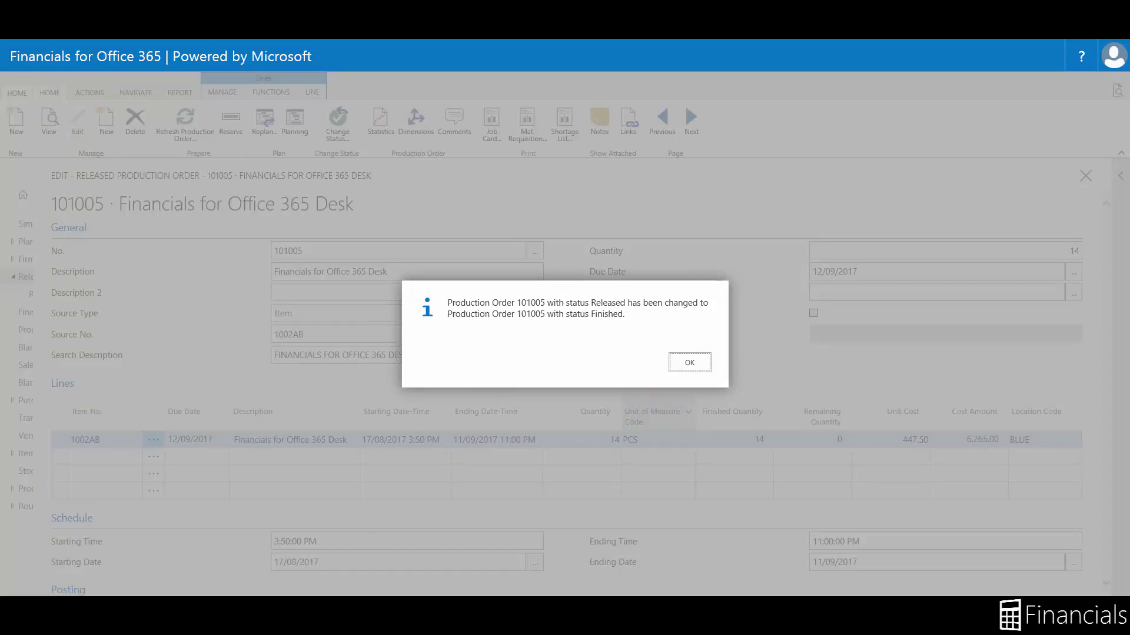
{"action": "left_click", "coordinate": [690, 361]}
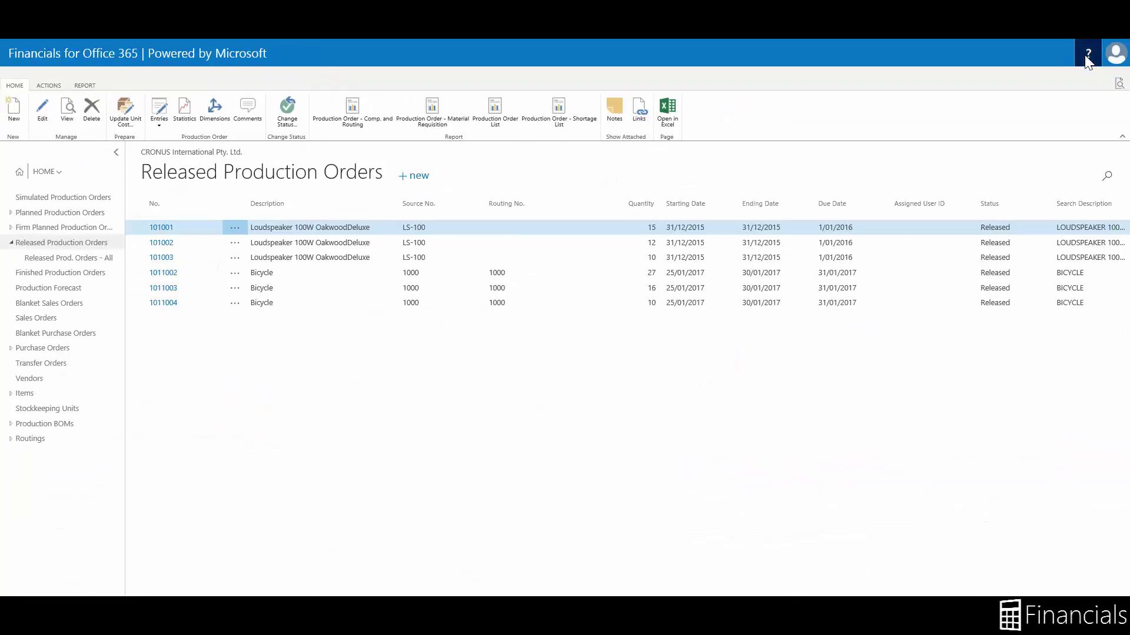
- Read the Released Production Order help topic, then open released order 1011004 for the Bicycle
{"action": "left_click", "coordinate": [1081, 56]}
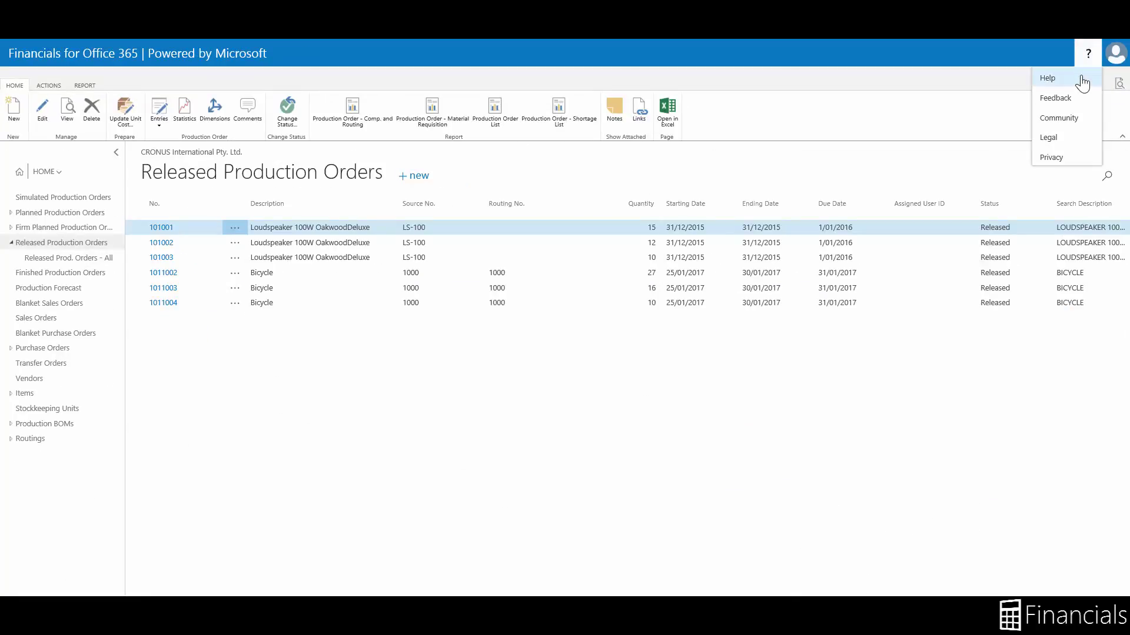
{"action": "left_click", "coordinate": [1083, 84]}
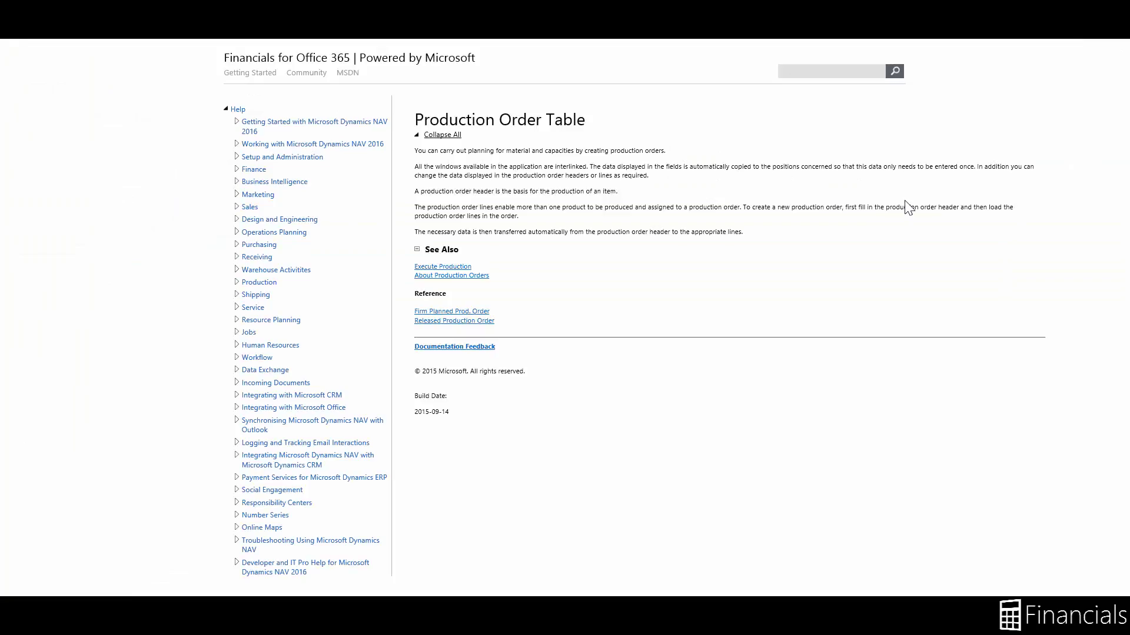
{"action": "left_click", "coordinate": [473, 322]}
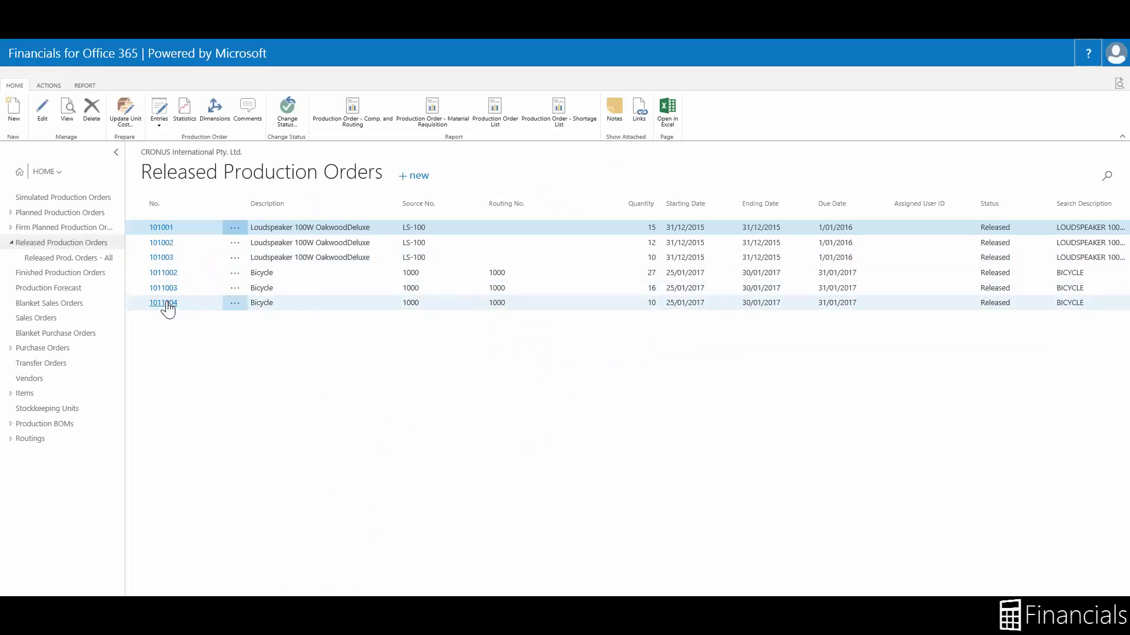
{"action": "left_click", "coordinate": [165, 306]}
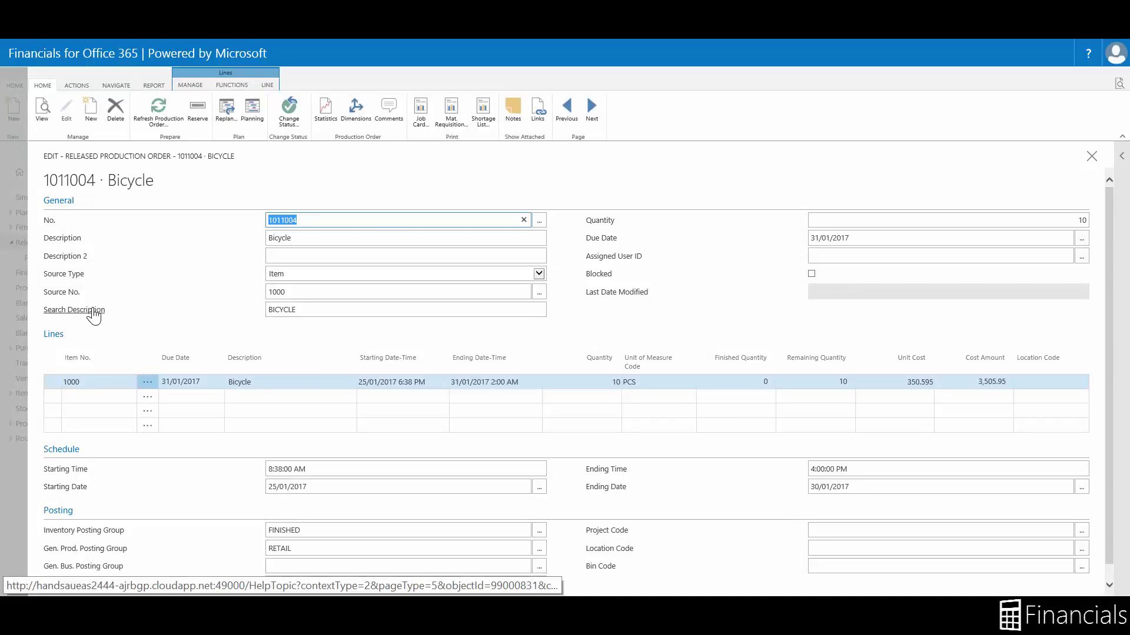
{"action": "left_click", "coordinate": [93, 312]}
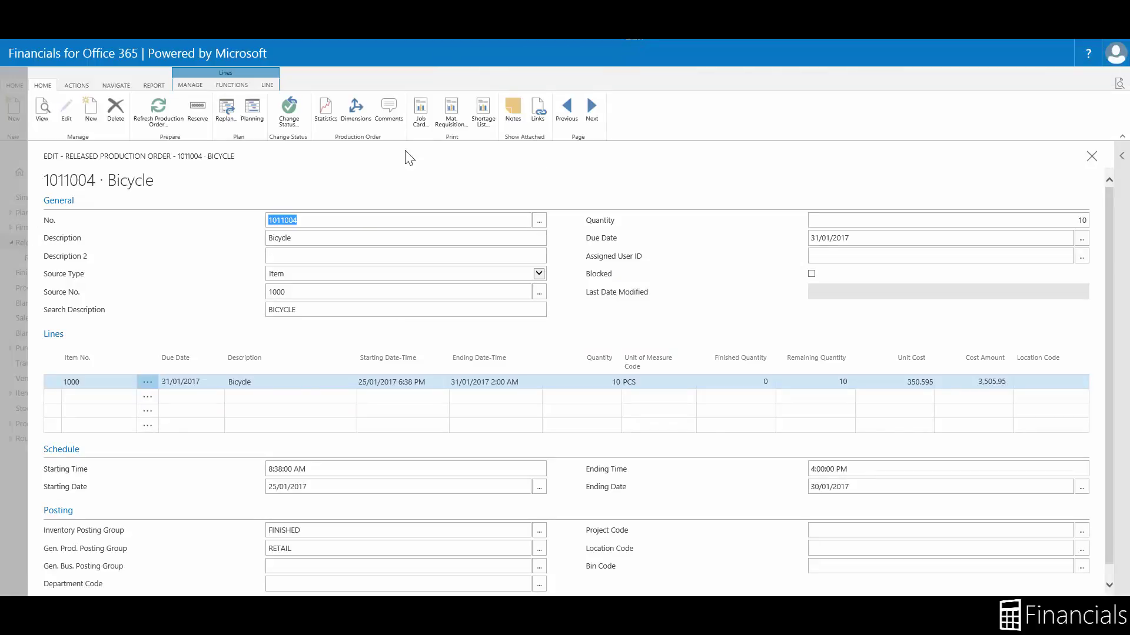
{"action": "left_click", "coordinate": [209, 358]}
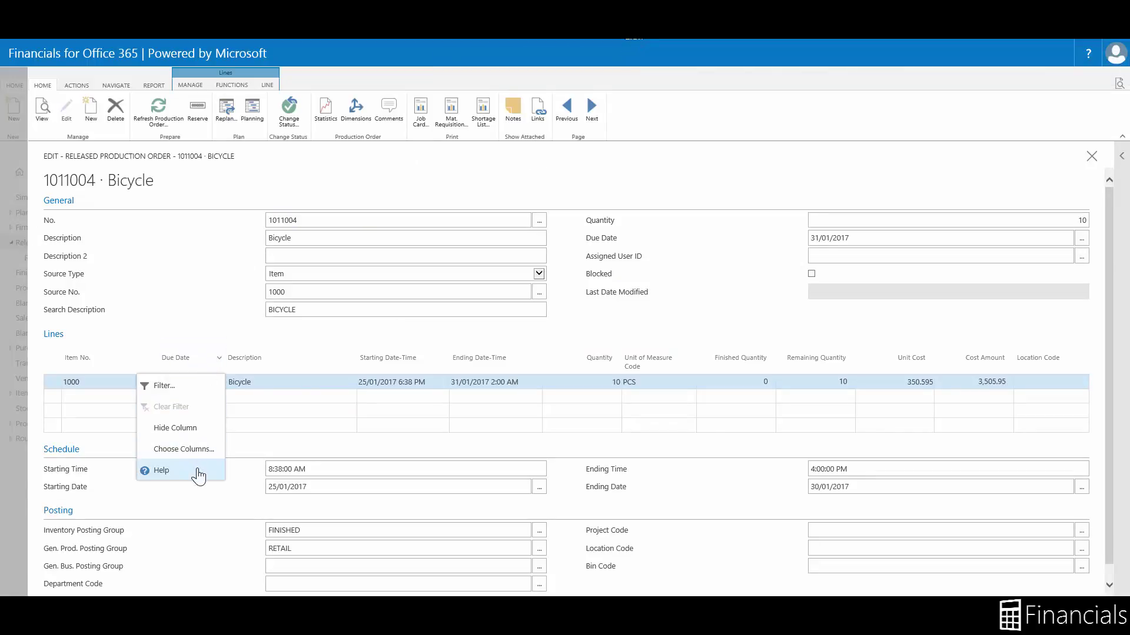
{"action": "left_click", "coordinate": [199, 475]}
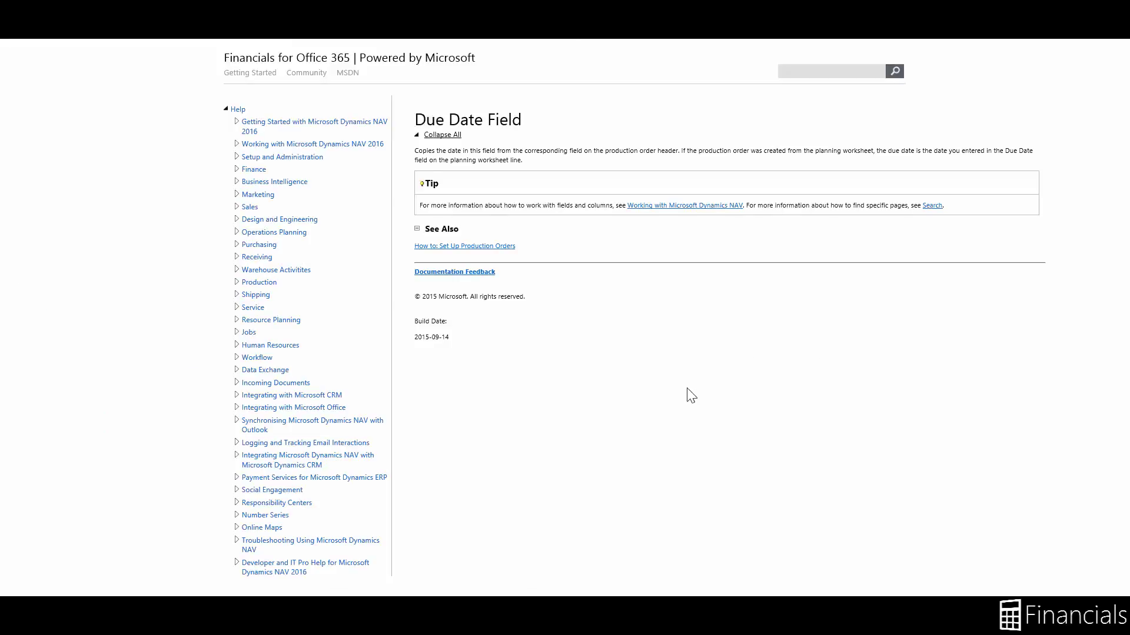